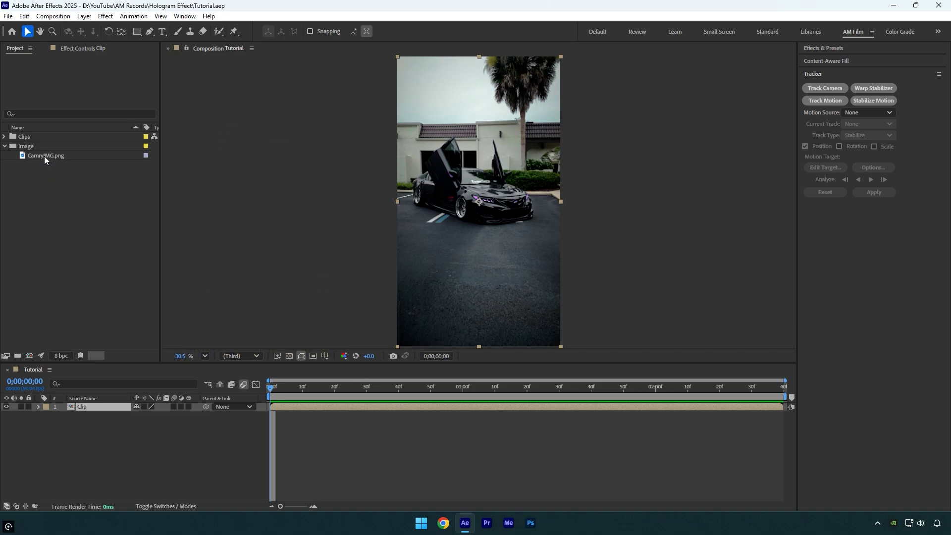
Step: Drag CamryIMG.png into the Tutorial timeline as a layer above Clip
left_click_drag(44, 156, 90, 408)
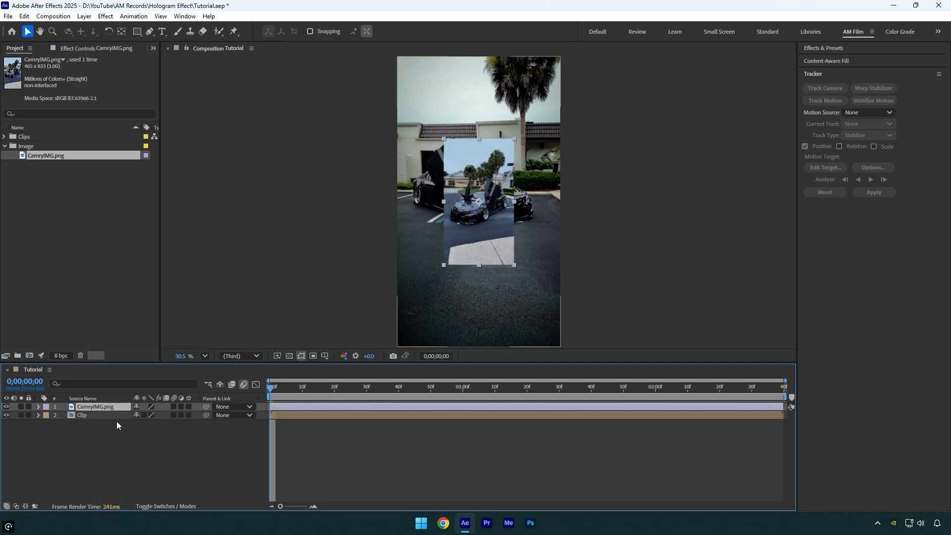
Step: Apply Venetian Blinds with 30% transition completion and a 90° direction
key("ctrl+space")
type("vene")
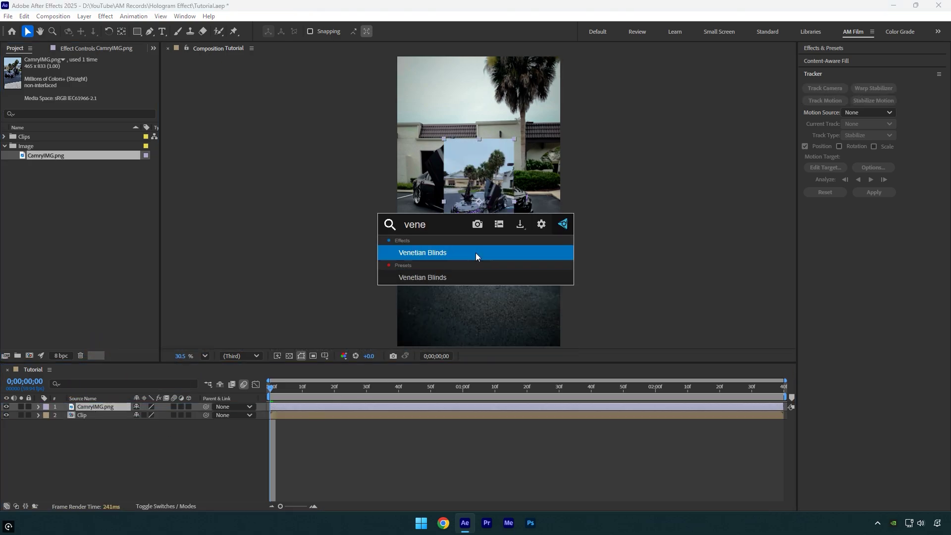
key("Return")
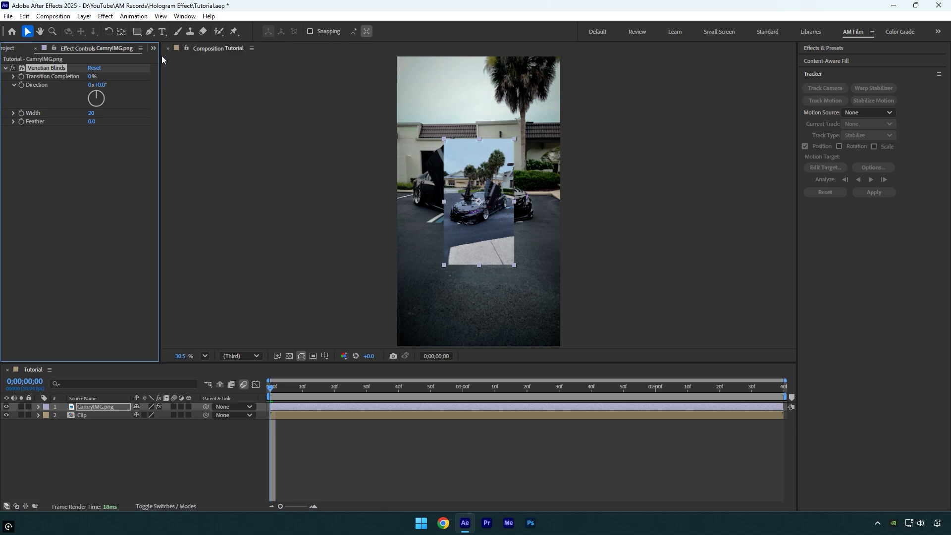
left_click(92, 76)
type("30")
key("Return")
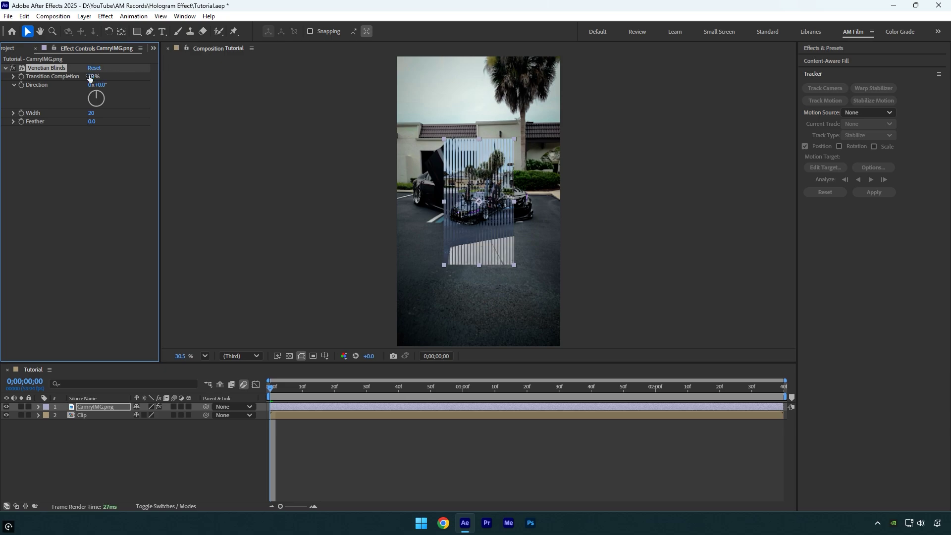
left_click(102, 83)
type("90")
key("Return")
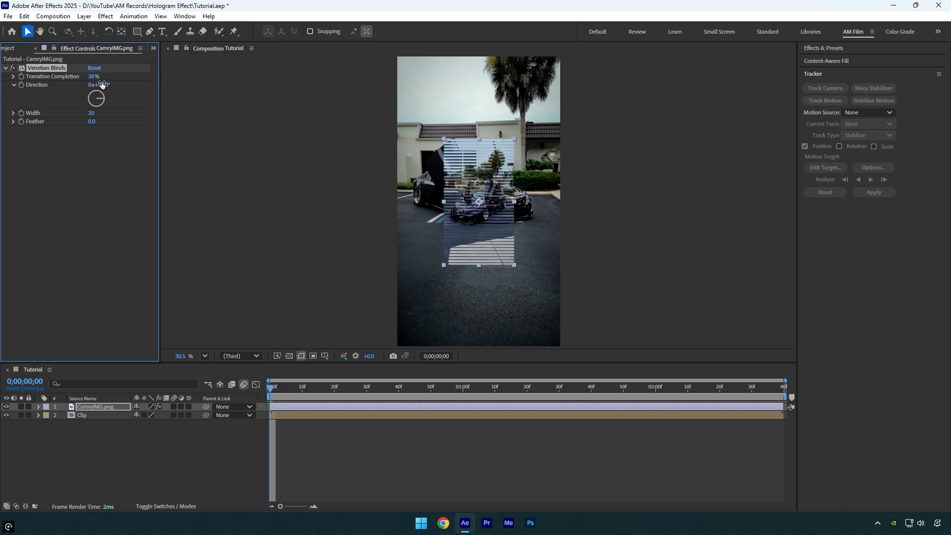
Step: Add Turbulent Displace using Horizontal Displacement with Amount 100
key("ctrl+space")
type("turbu")
left_click(501, 207)
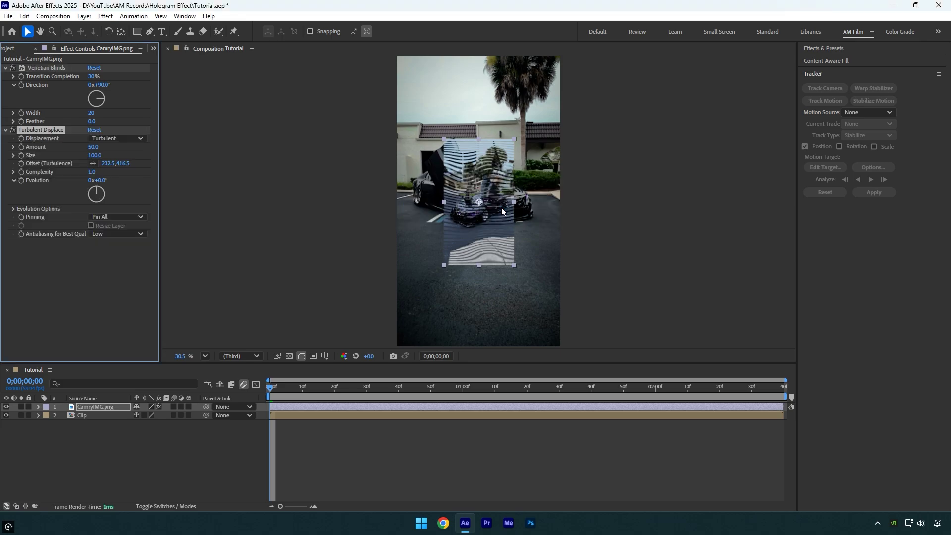
left_click(130, 138)
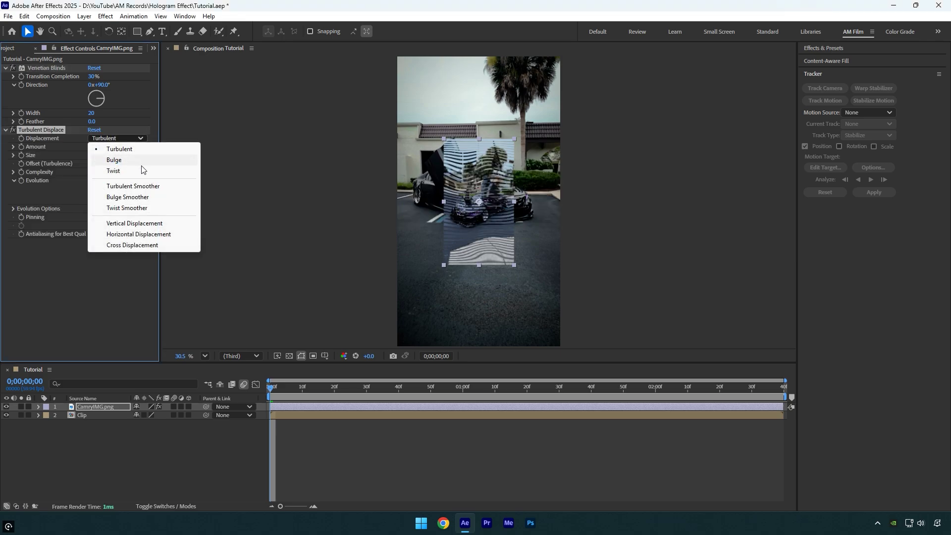
left_click(153, 233)
type("100")
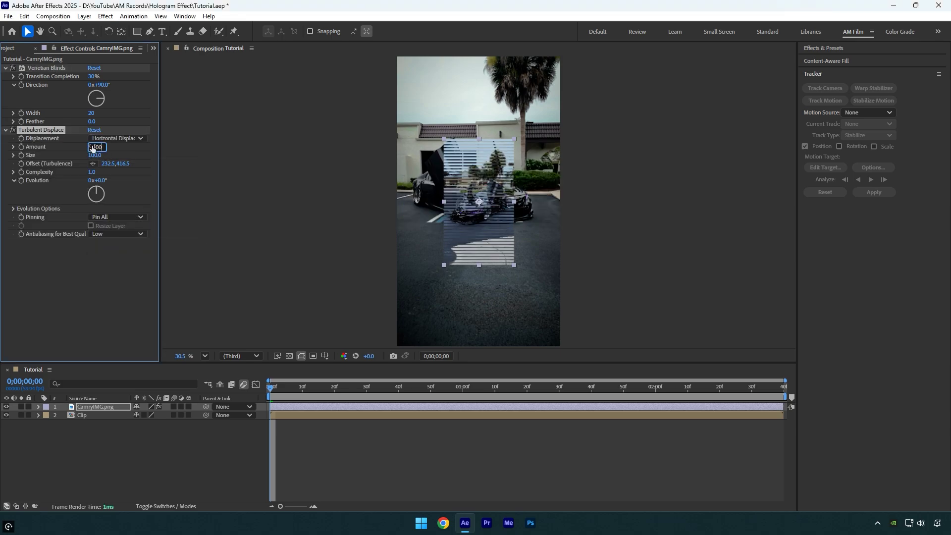
key("Return")
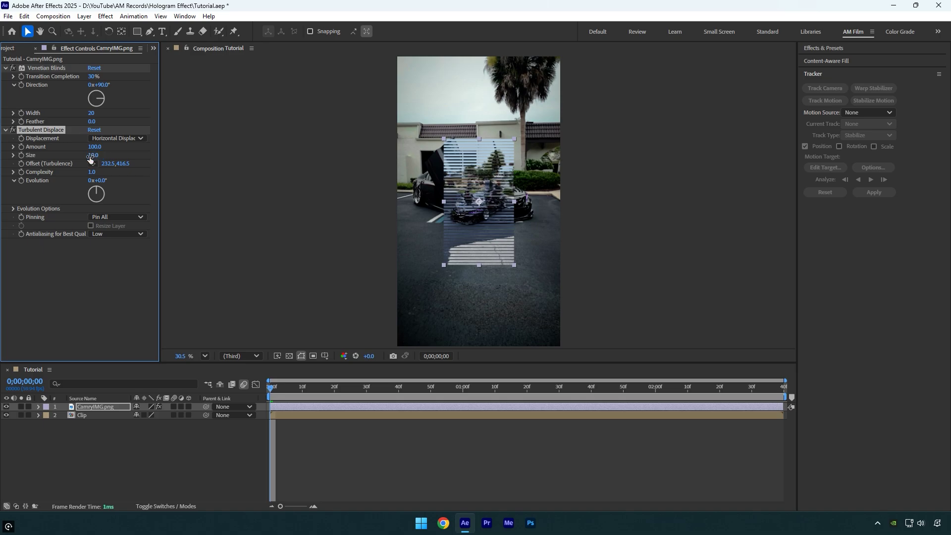
Step: Drive the Turbulent Displace Evolution with the expression time*300 and preview the glitch
left_click(19, 183, "alt")
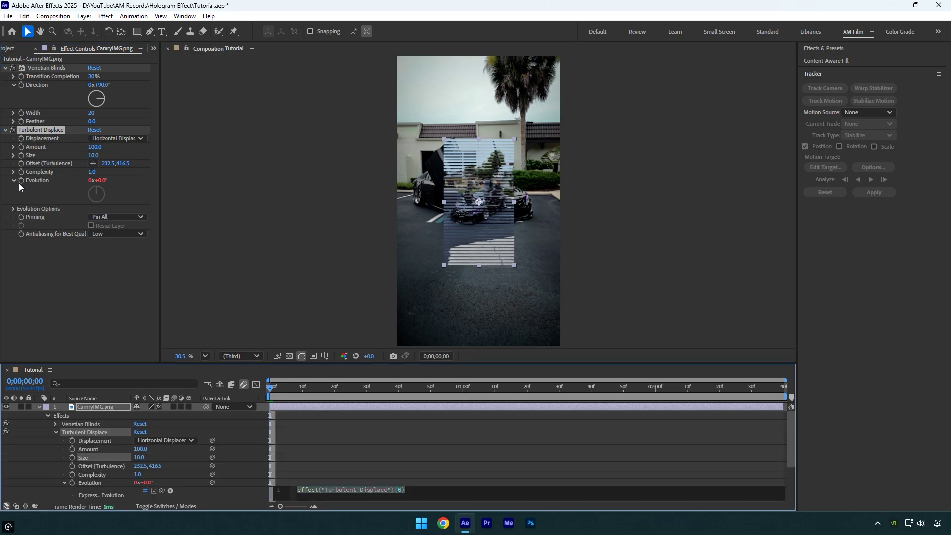
type("time*3")
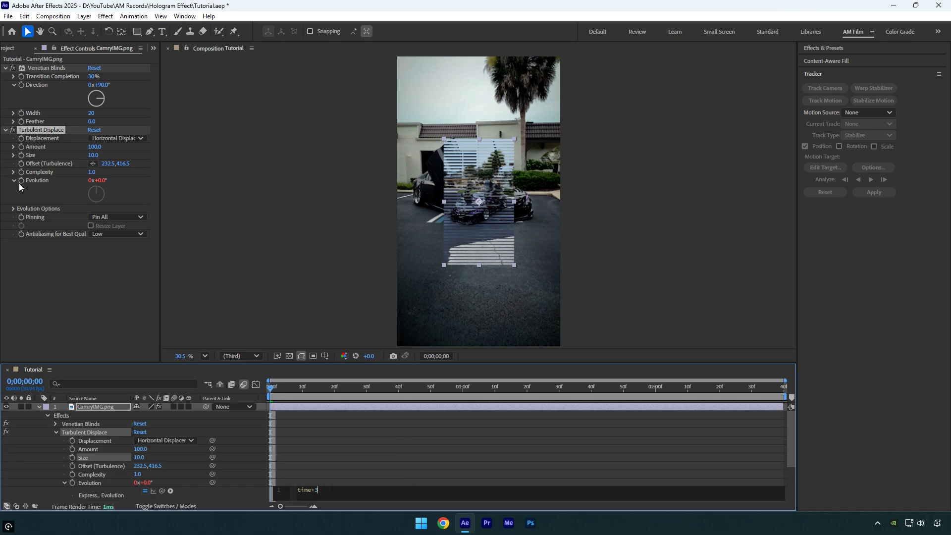
type("00")
left_click(259, 397)
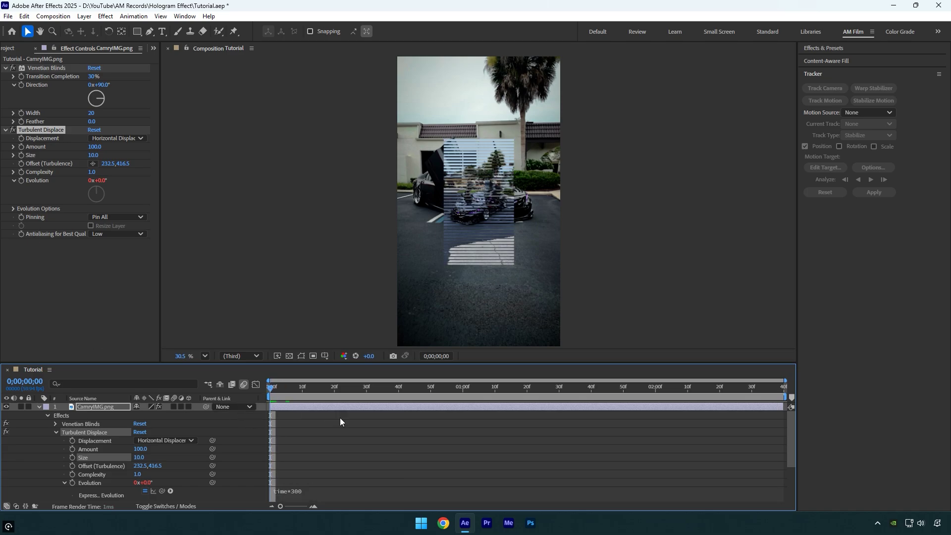
key("space")
key("space")
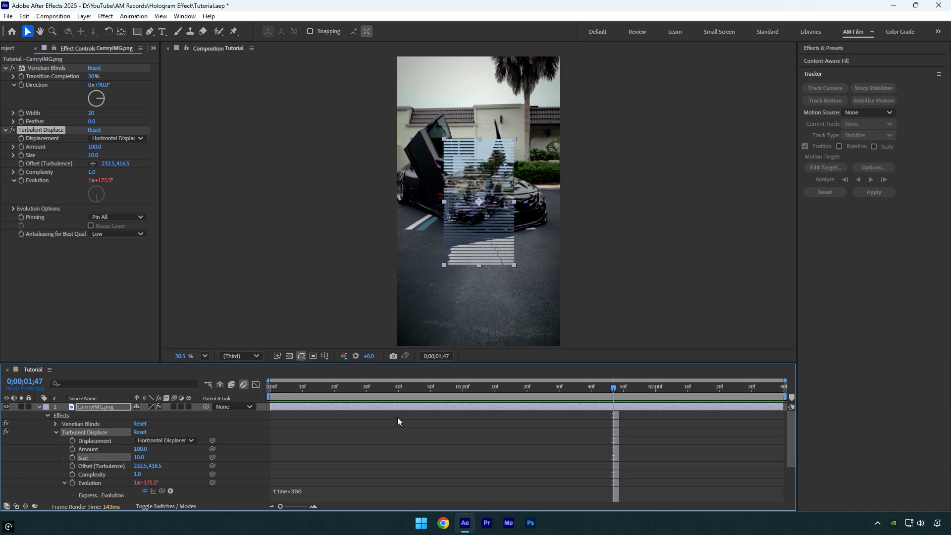
key("u")
Step: Apply Drop Shadow to the car image
key("ctrl+space")
type("drop")
key("Return")
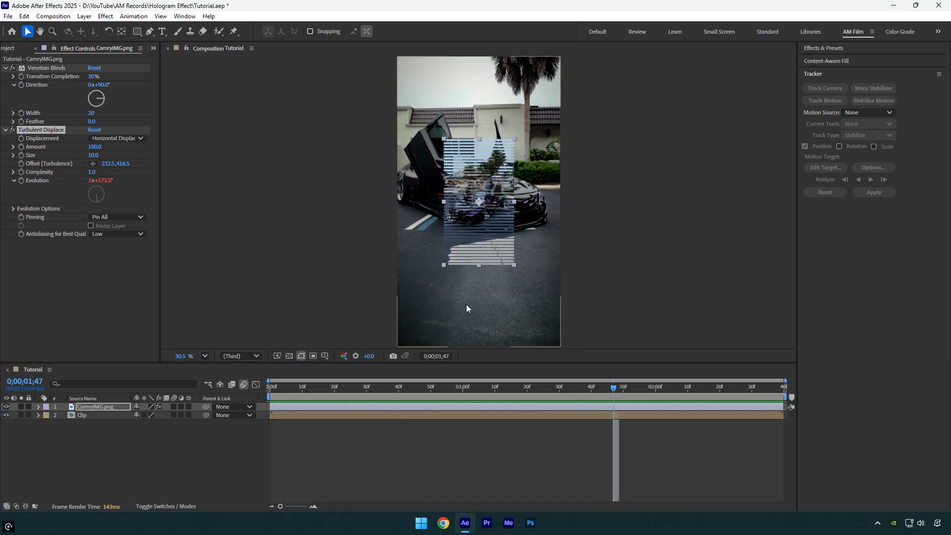
Step: Set the drop shadow colour to white FFFFFF and raise Softness to 200
left_click(93, 251)
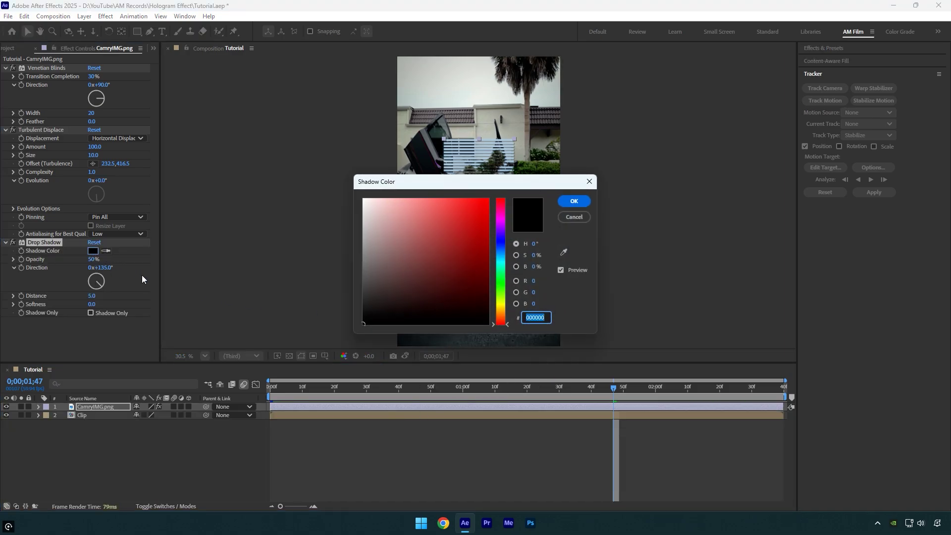
type("FFFFFF")
left_click(574, 202)
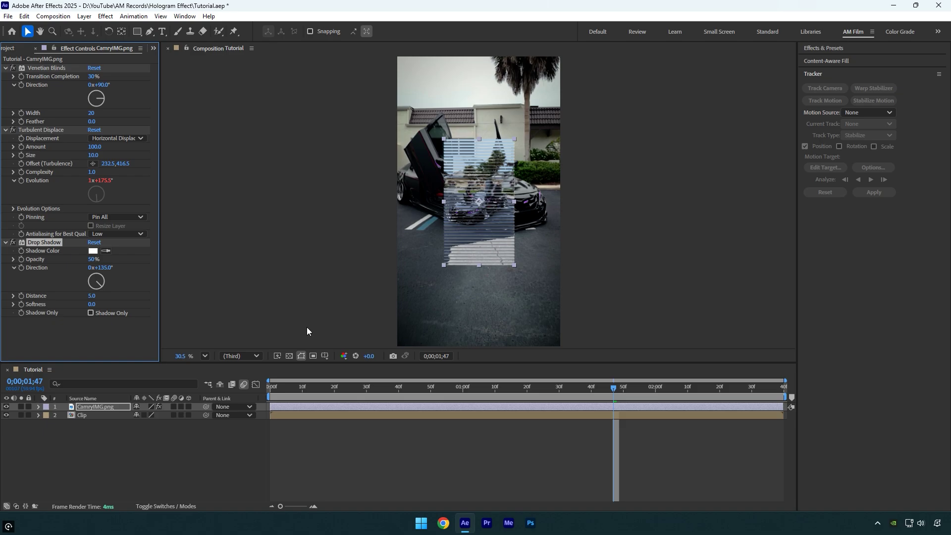
left_click(93, 304)
type("20")
key("Return")
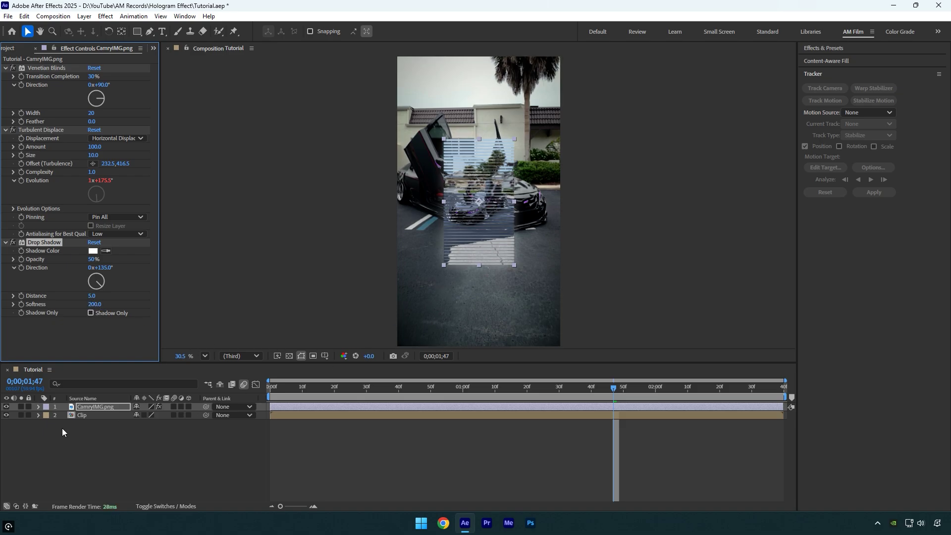
Step: Hide the car image and create a new black solid named Saber
left_click(7, 407)
right_click(84, 460)
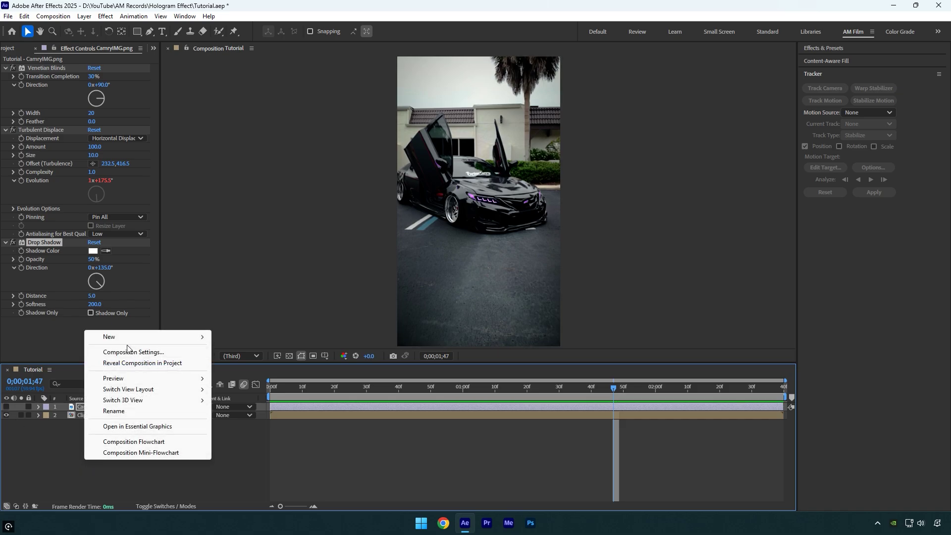
mouse_move(183, 342)
left_click(233, 364)
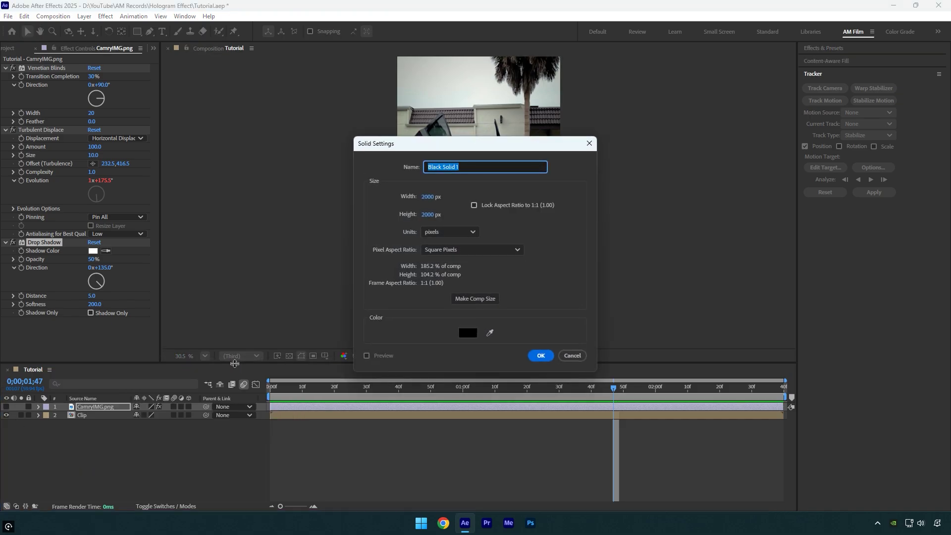
type("Saber")
left_click(540, 354)
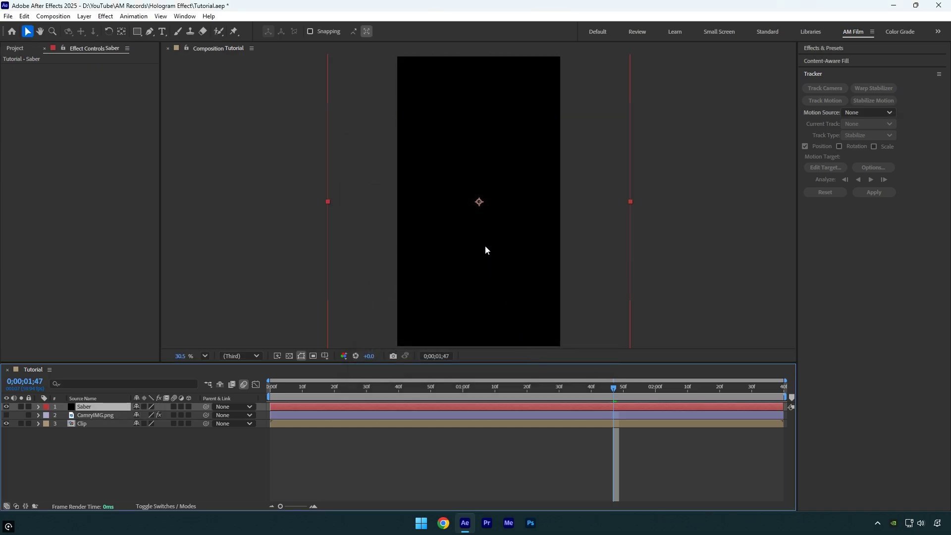
Step: Apply the Saber effect to the Saber solid
key("ctrl+space")
type("sab")
key("Return")
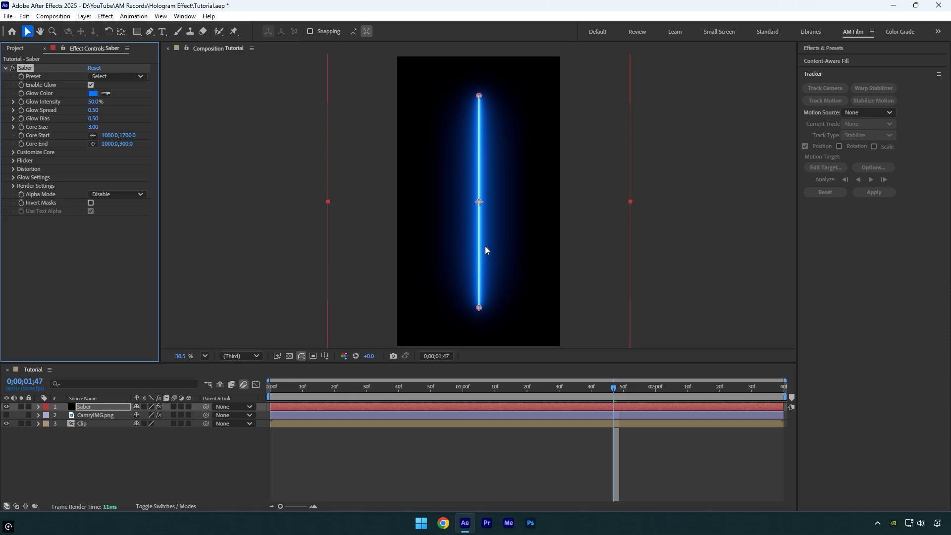
Step: Set Saber's Composite to Transparent and its Core Type to Layer Masks
left_click(13, 186)
left_click(107, 270)
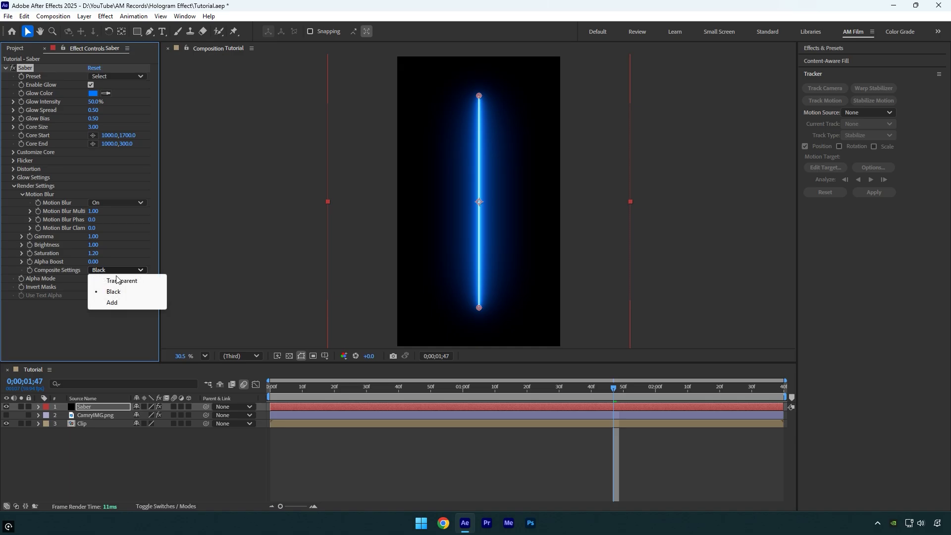
left_click(109, 279)
left_click(13, 153)
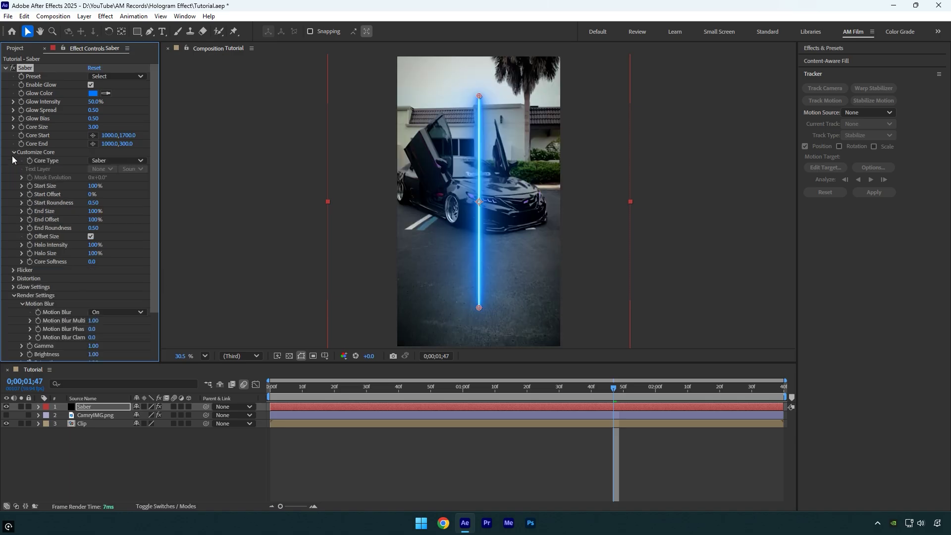
left_click(104, 161)
left_click(122, 183)
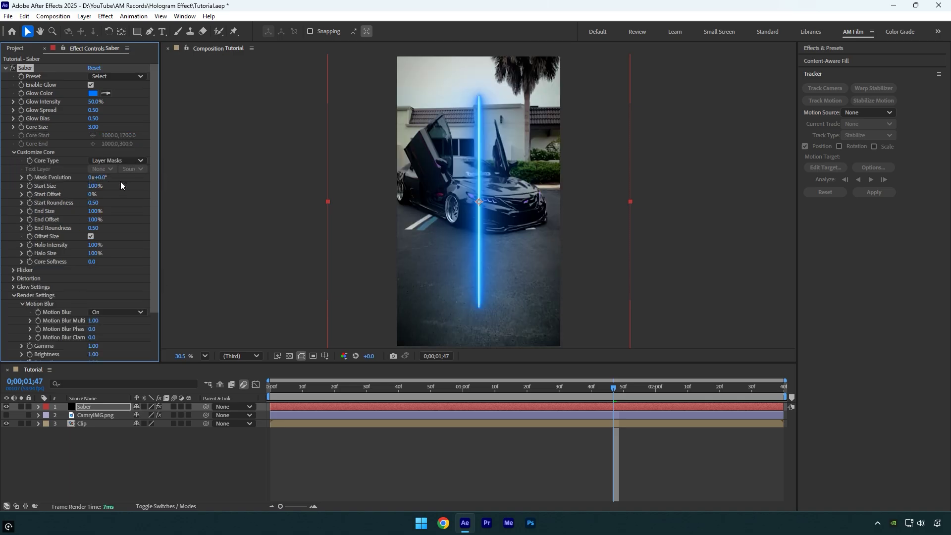
Step: Draw an ellipse mask over the car's front to form the glowing ring
left_click_drag(137, 32, 164, 52)
left_click_drag(448, 179, 508, 226)
key("v")
left_click(99, 406)
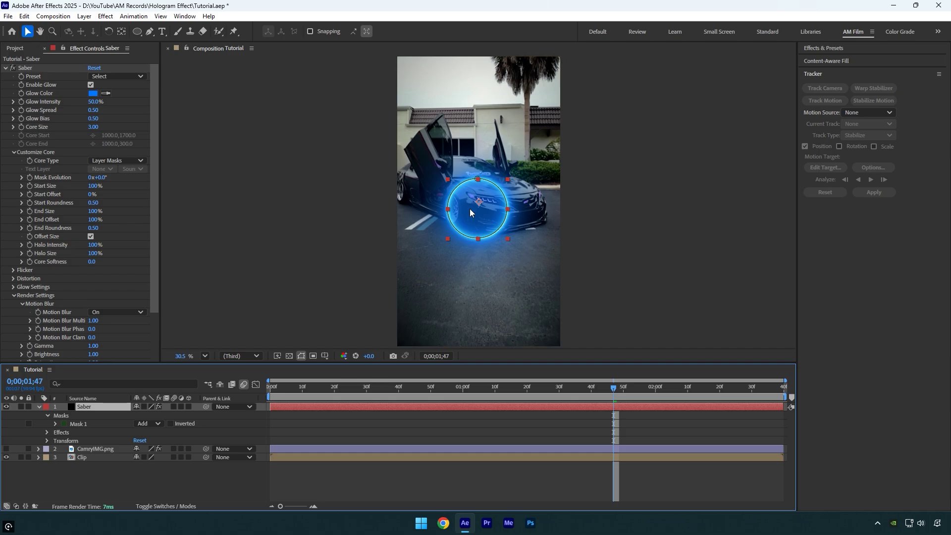
Step: Apply the Thin Saber preset to the ring
left_click(124, 34)
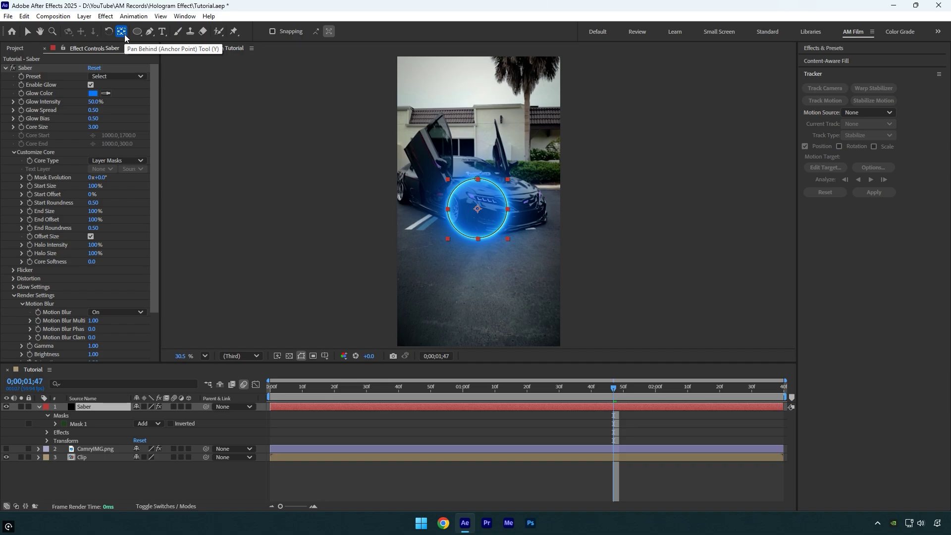
left_click(124, 76)
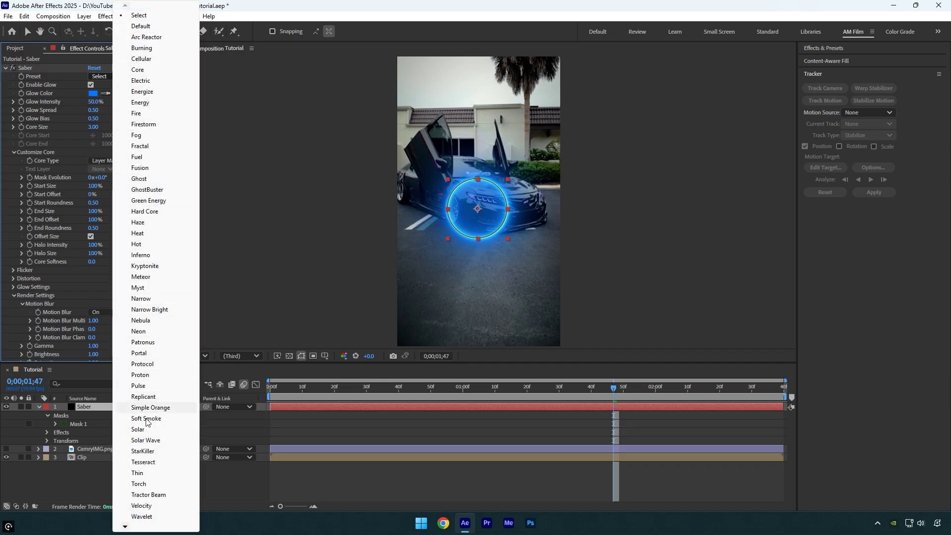
left_click(148, 474)
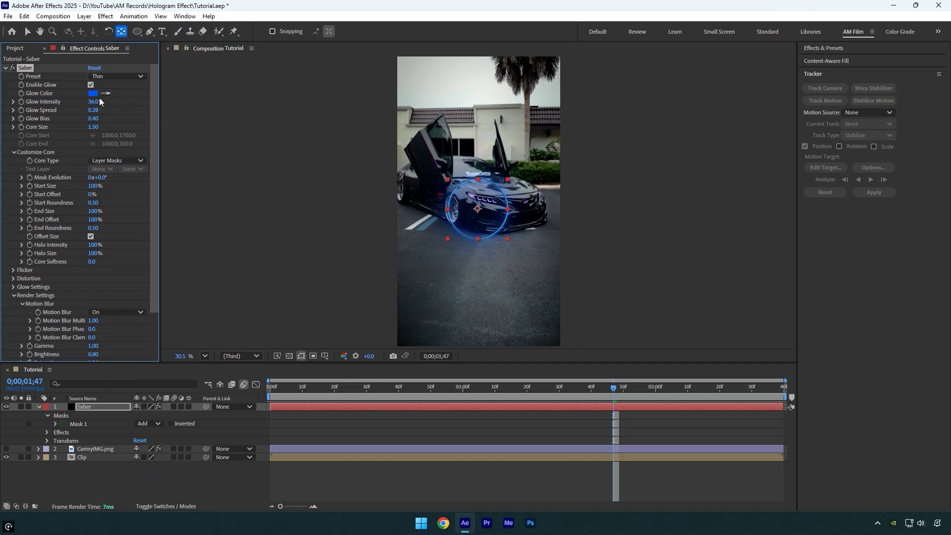
Step: Make the glow cyan (hue 196°, 00BAFF) and hide the Saber layer
left_click(93, 93)
left_click_drag(410, 184, 227, 146)
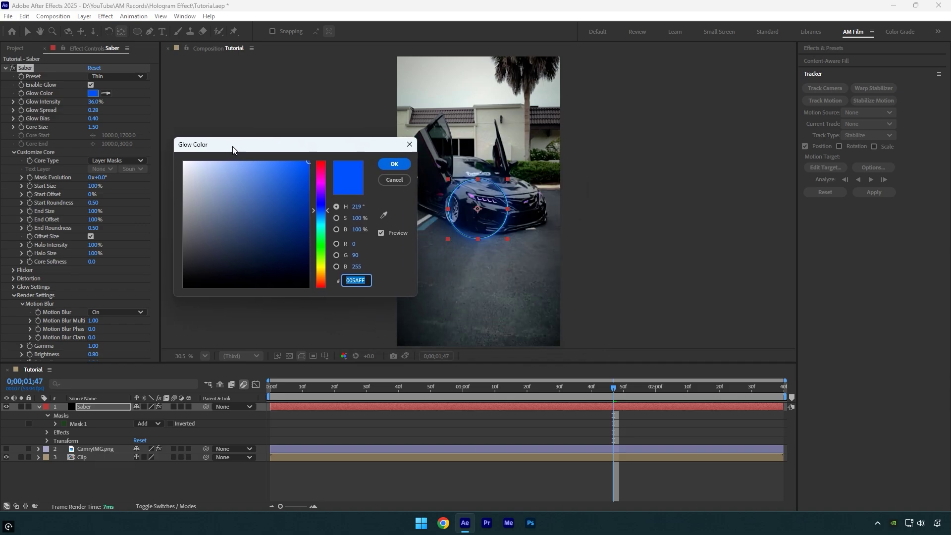
left_click(320, 219)
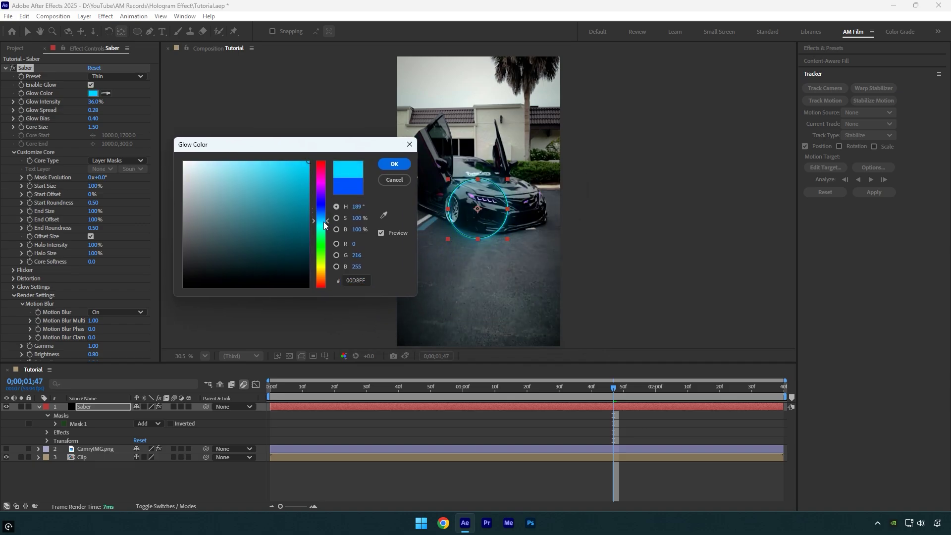
left_click(399, 165)
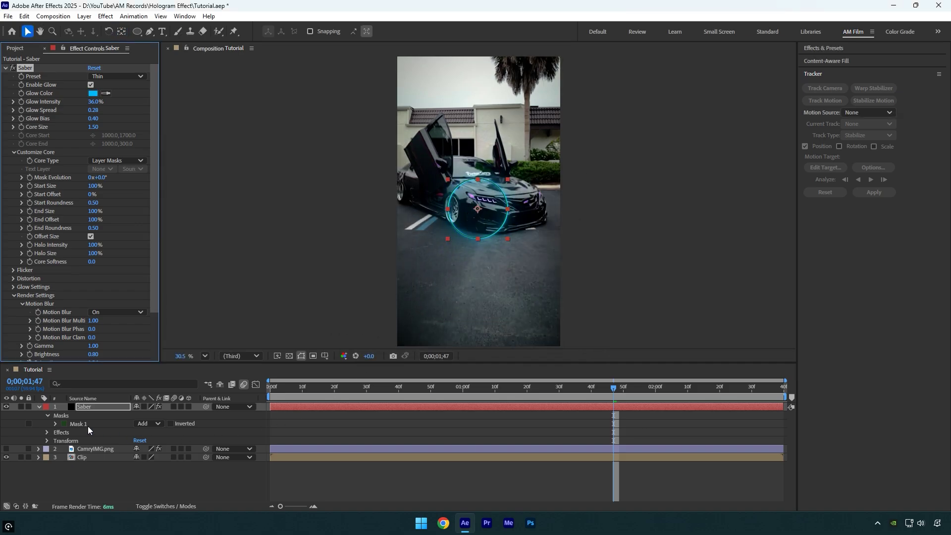
left_click(6, 407)
left_click(39, 407)
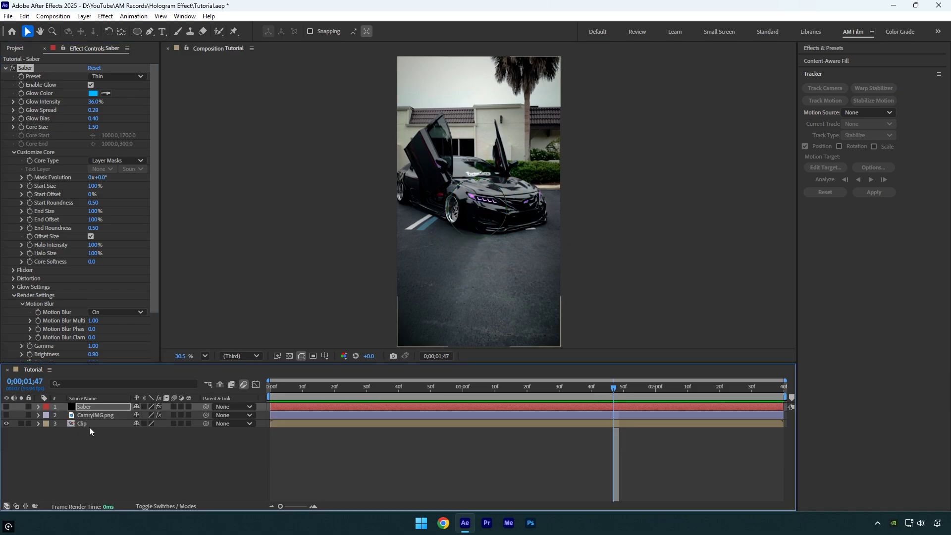
Step: Camera-track Clip and create a solid and camera at the ground target
left_click(92, 424)
left_click(816, 88)
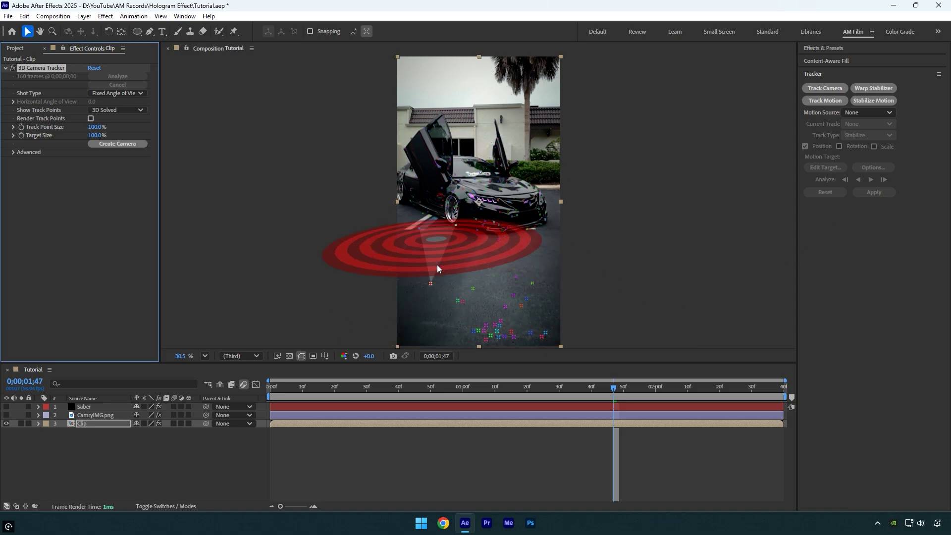
right_click(441, 268)
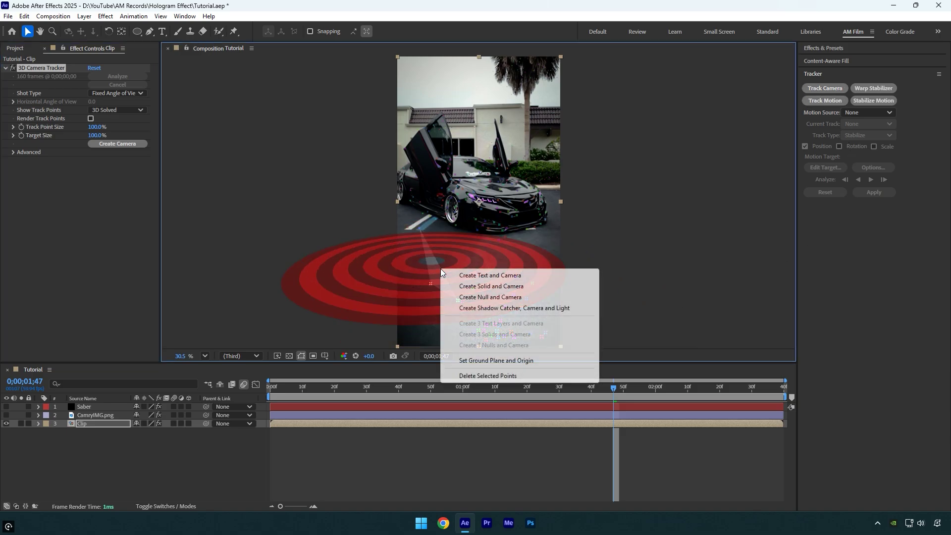
left_click(476, 291)
Step: Move Saber and CamryIMG.png to the top, show Saber, and make it 3D
left_click(78, 434)
left_click(83, 424, "shift")
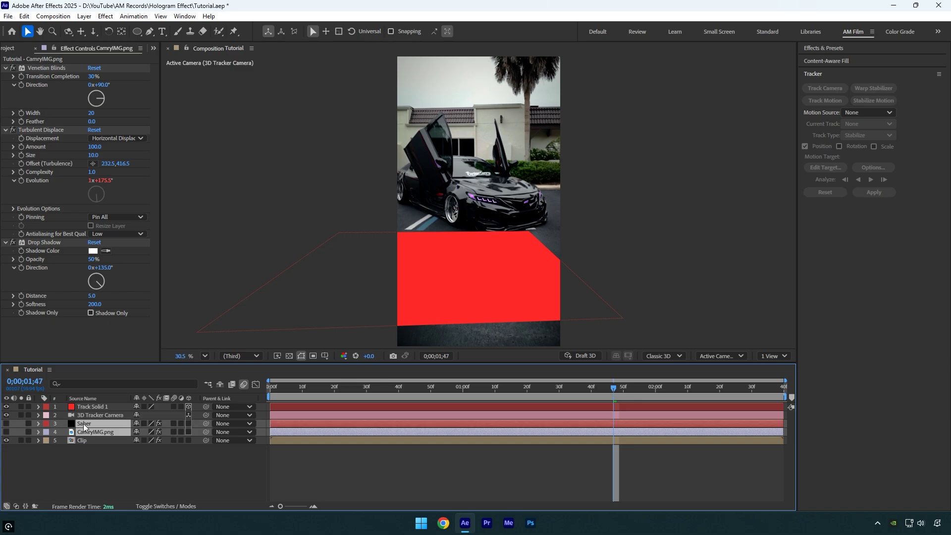
left_click_drag(83, 424, 87, 405)
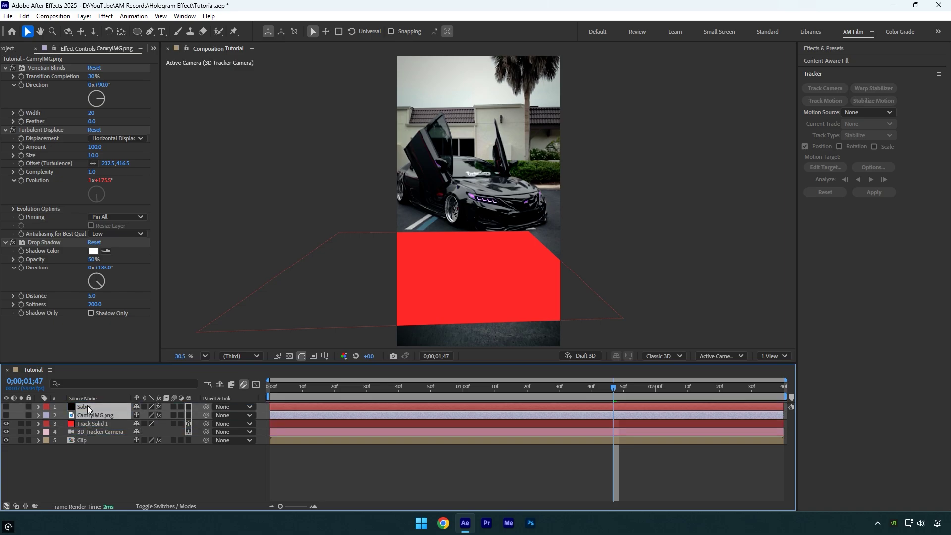
left_click(114, 469)
left_click(5, 406)
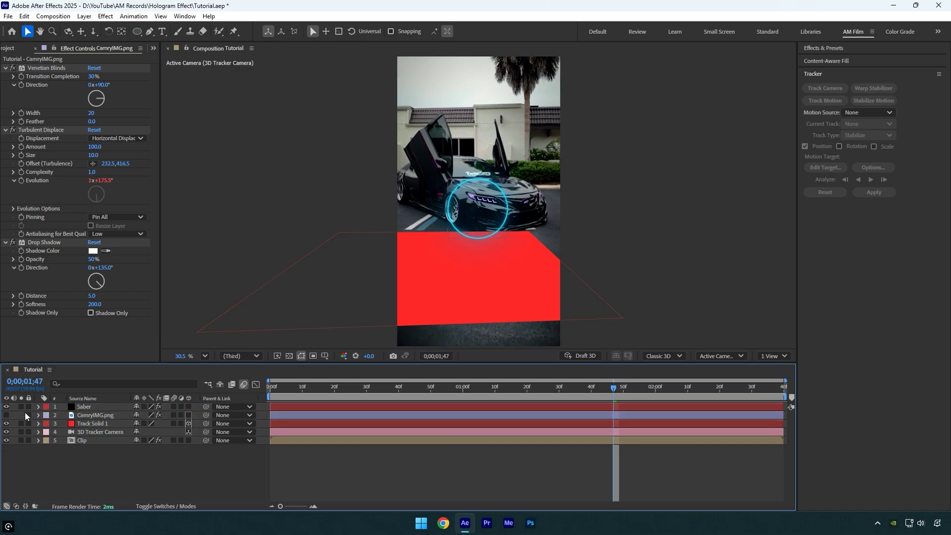
left_click(189, 408)
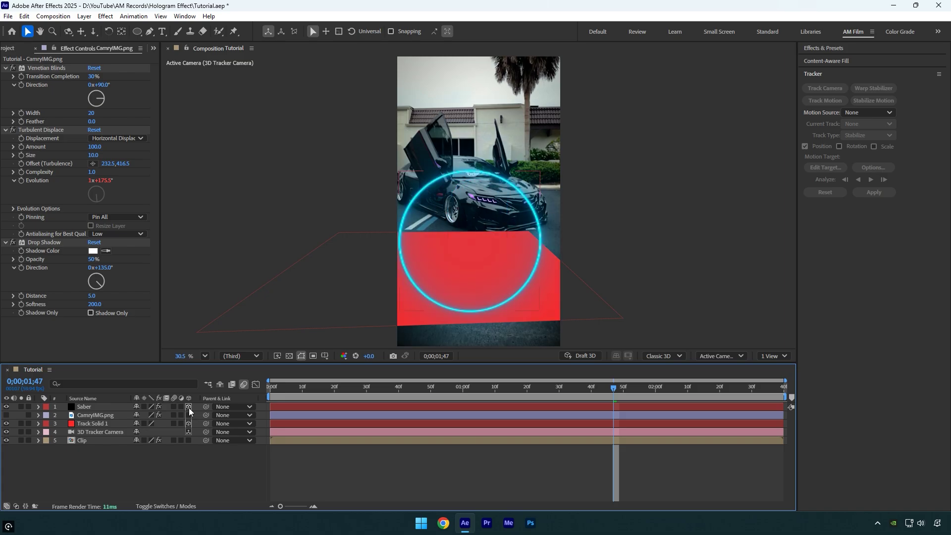
Step: Scale the Saber ring to 123% and rotate it flat on the ground
left_click(97, 423)
key("p")
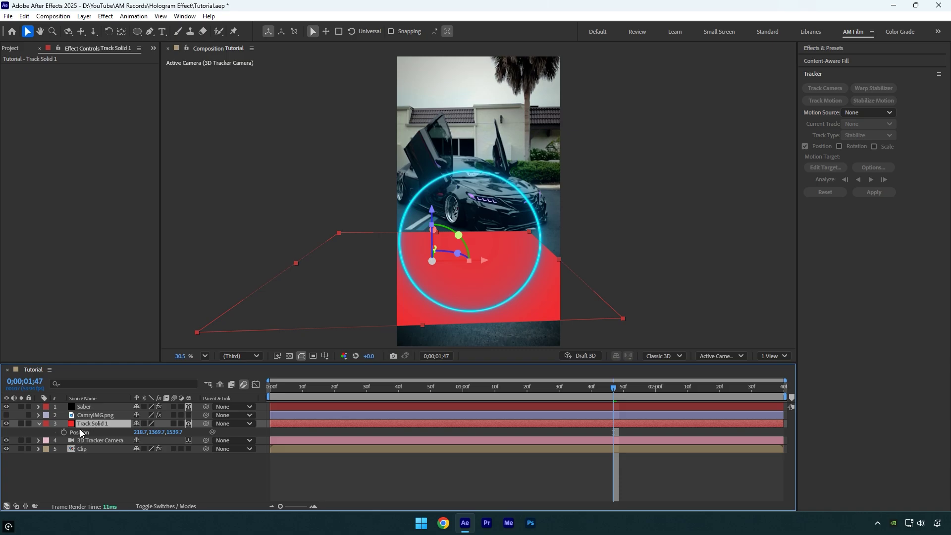
left_click(88, 406)
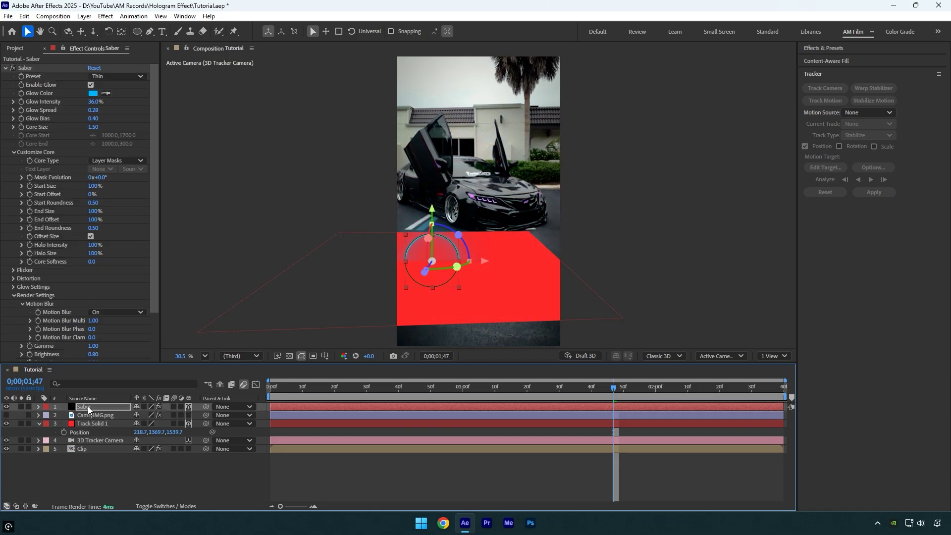
key("s")
left_click_drag(147, 415, 158, 416)
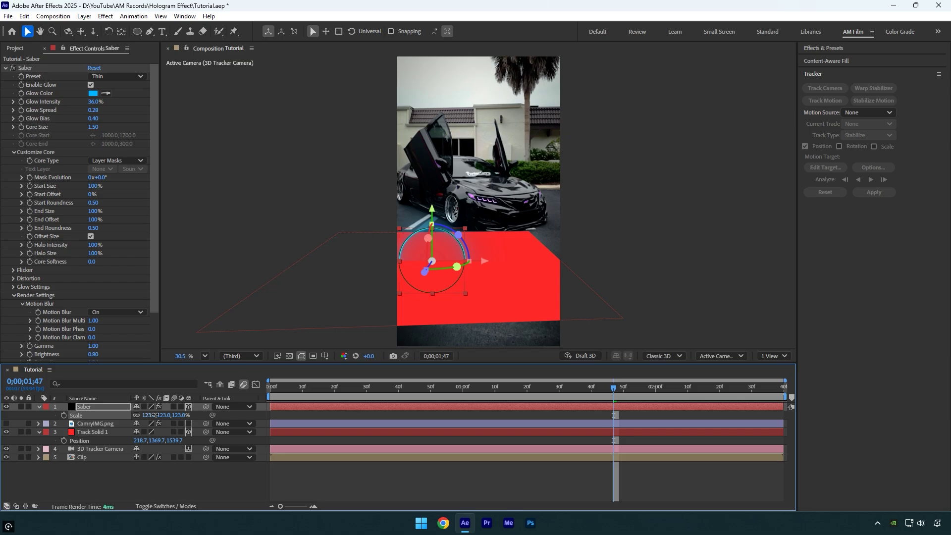
left_click_drag(428, 239, 431, 205)
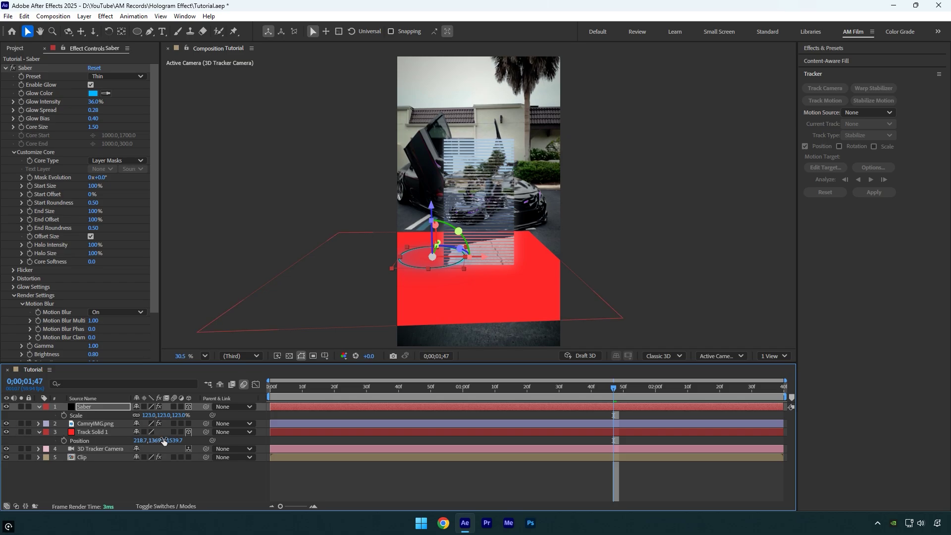
Step: Make CamryIMG.png 3D at 66%, raised and rotated above the ring; hide Track Solid 1
left_click(190, 424)
left_click(85, 442)
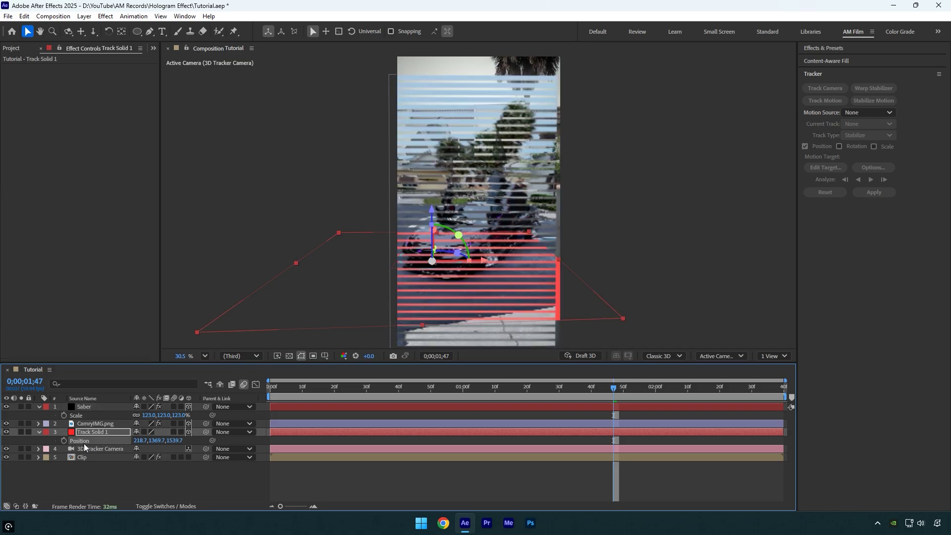
left_click(91, 424)
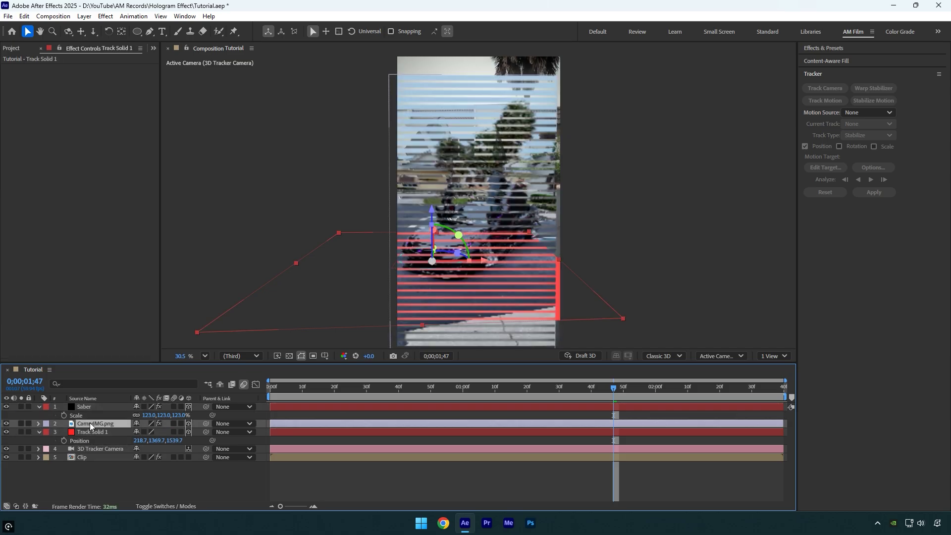
key("s")
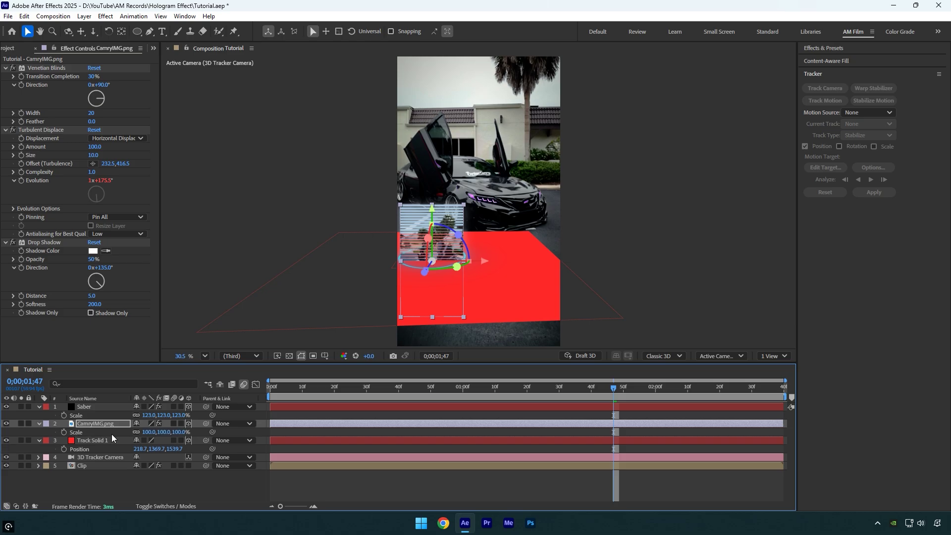
left_click_drag(149, 432, 135, 432)
left_click_drag(432, 210, 433, 162)
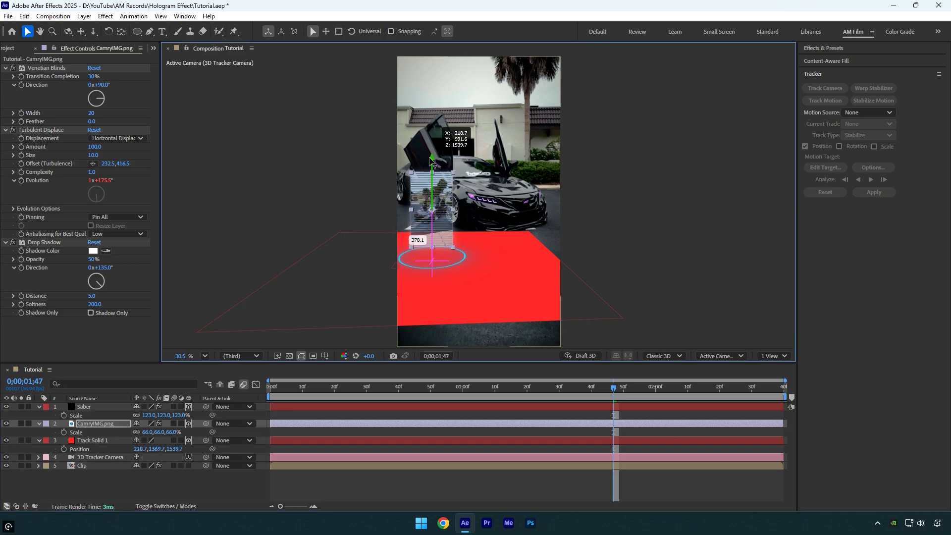
left_click_drag(446, 218, 462, 213)
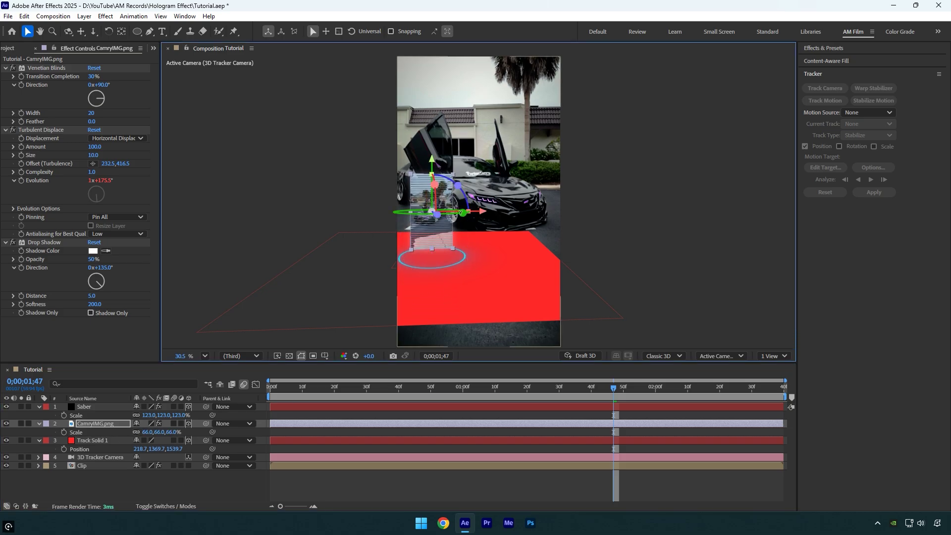
left_click(6, 441)
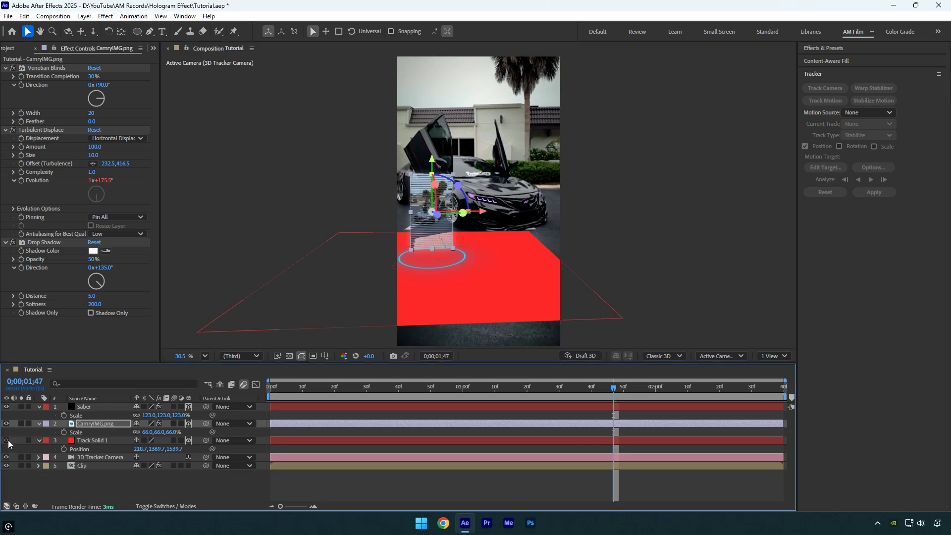
key("Home")
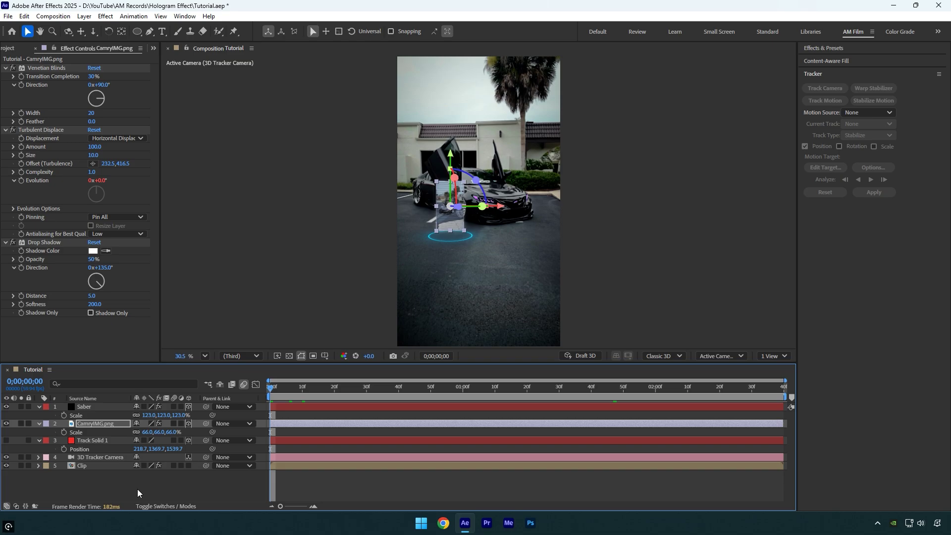
Step: Lower the car image onto the ring at 66% scale and move to 0;00;00;57
key("space")
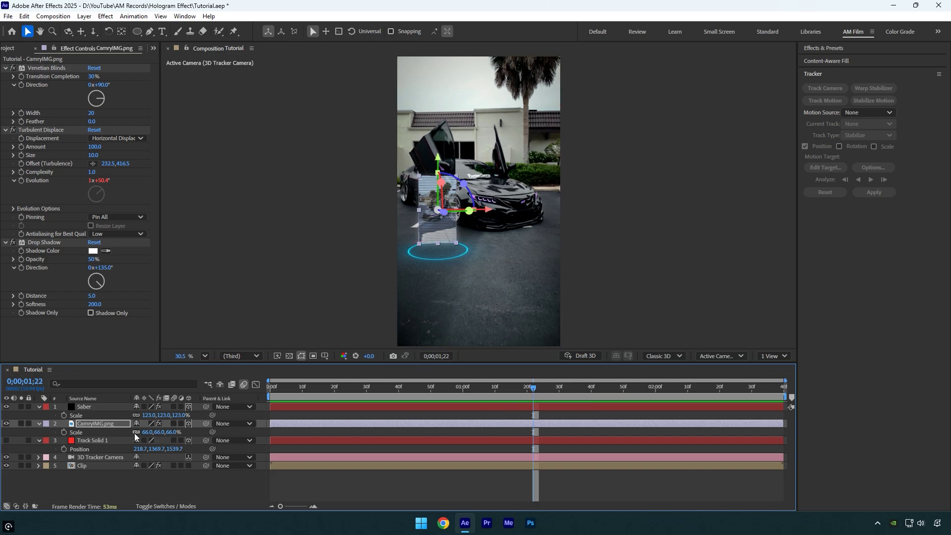
left_click_drag(144, 432, 139, 434)
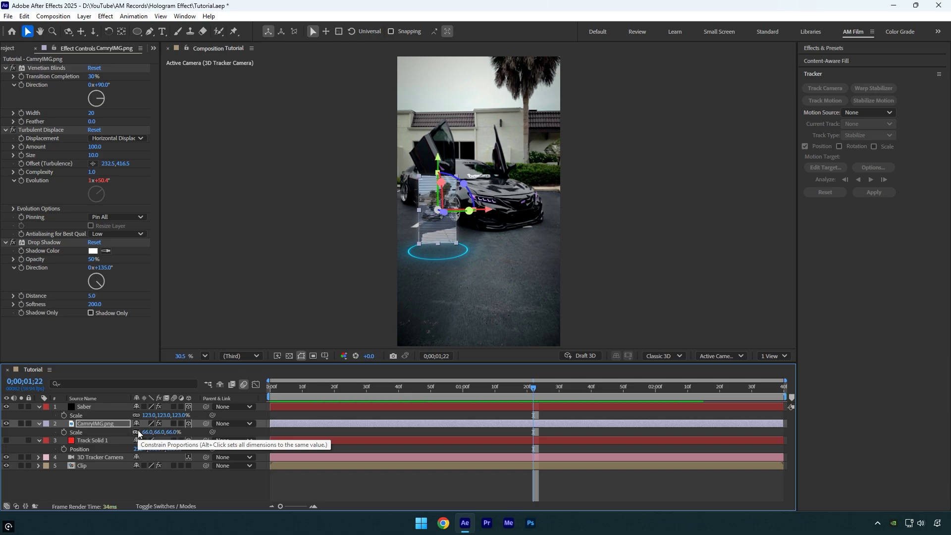
left_click(121, 31)
left_click_drag(438, 161, 438, 194)
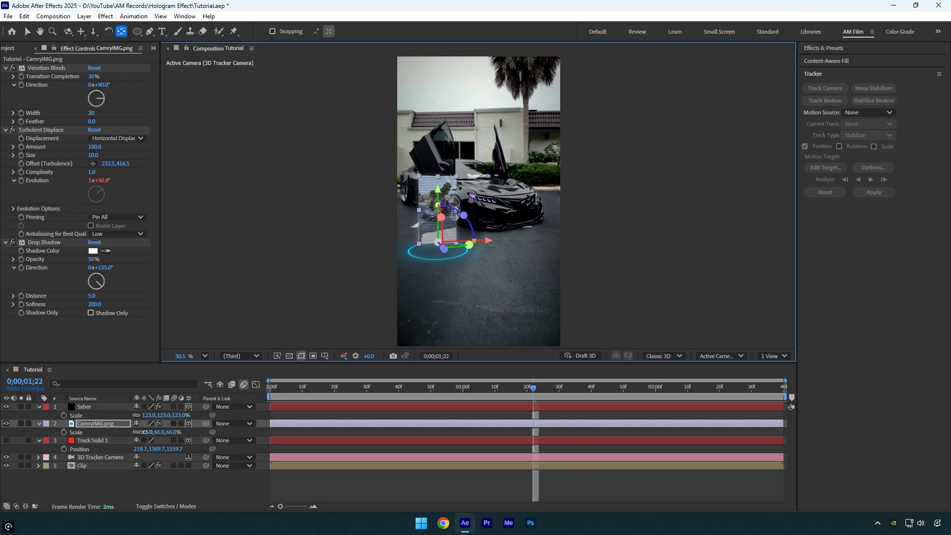
mouse_move(144, 432)
left_mouse_down()
mouse_move(128, 433)
mouse_move(138, 441)
left_mouse_up()
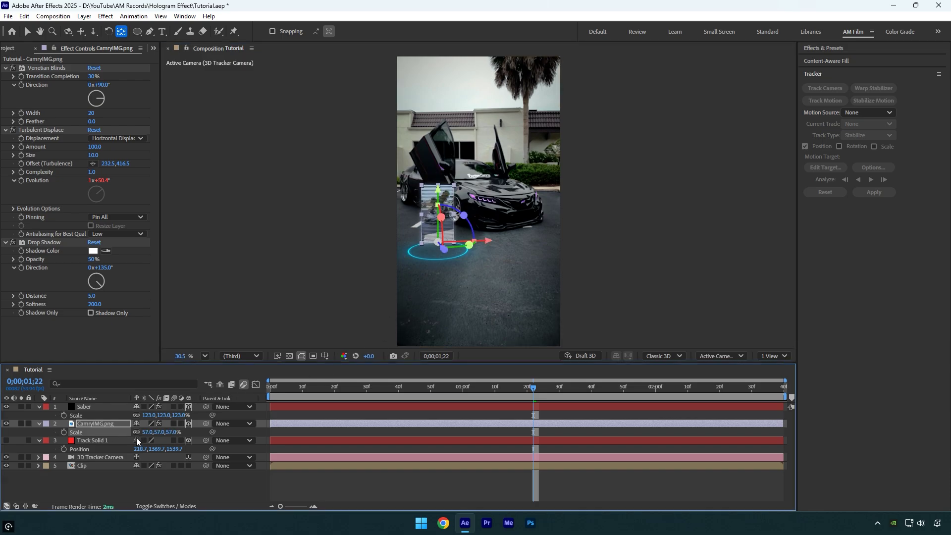
key("ctrl+z")
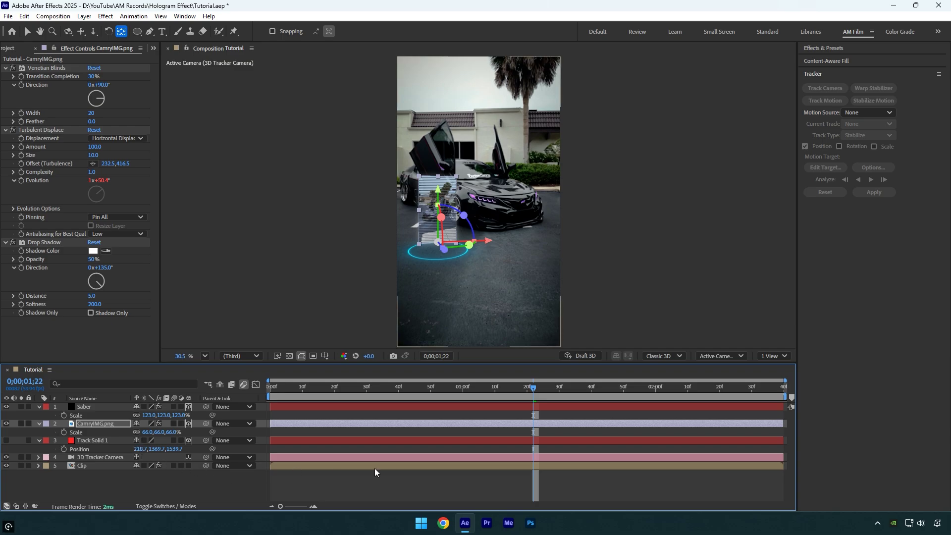
left_click_drag(535, 389, 455, 394)
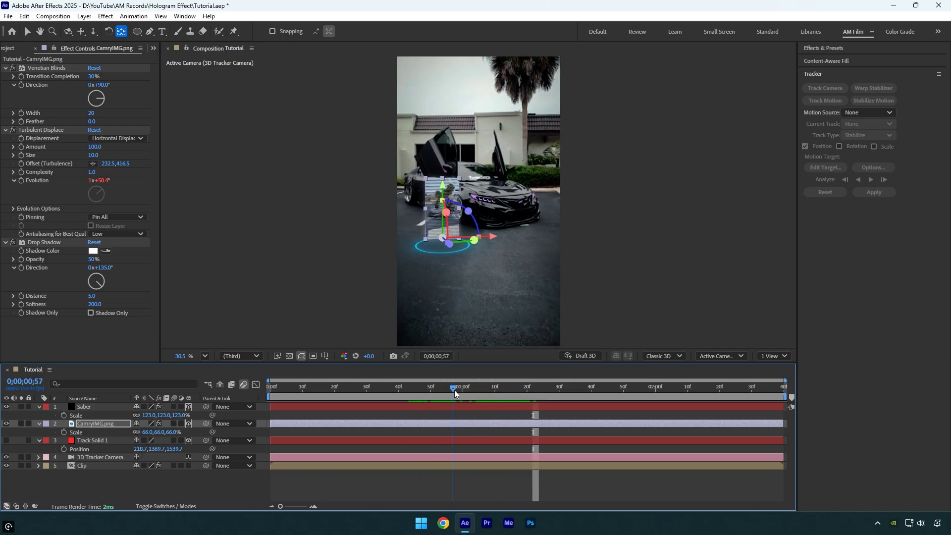
Step: Keyframe both Scale values at 0;00;00;57 and set them to 0% at frame 0
left_click(64, 432)
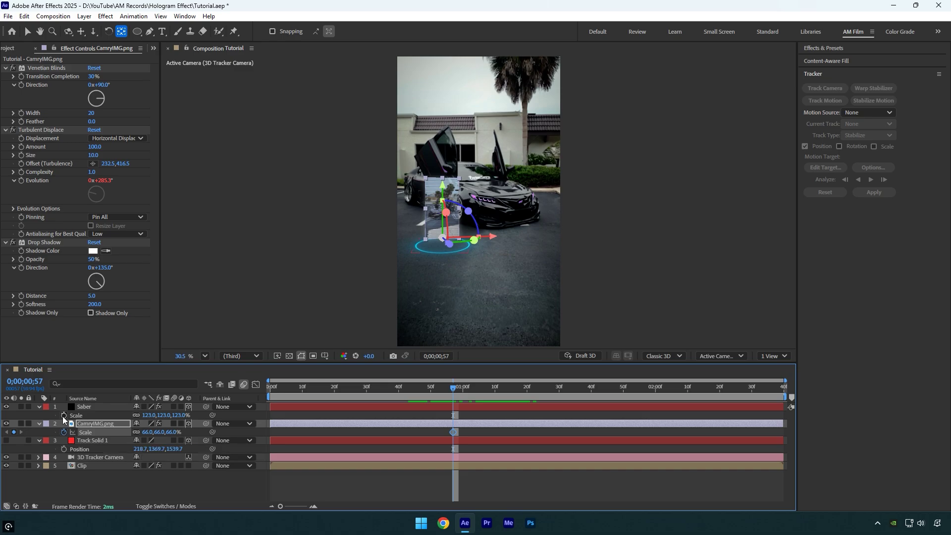
left_click(64, 415)
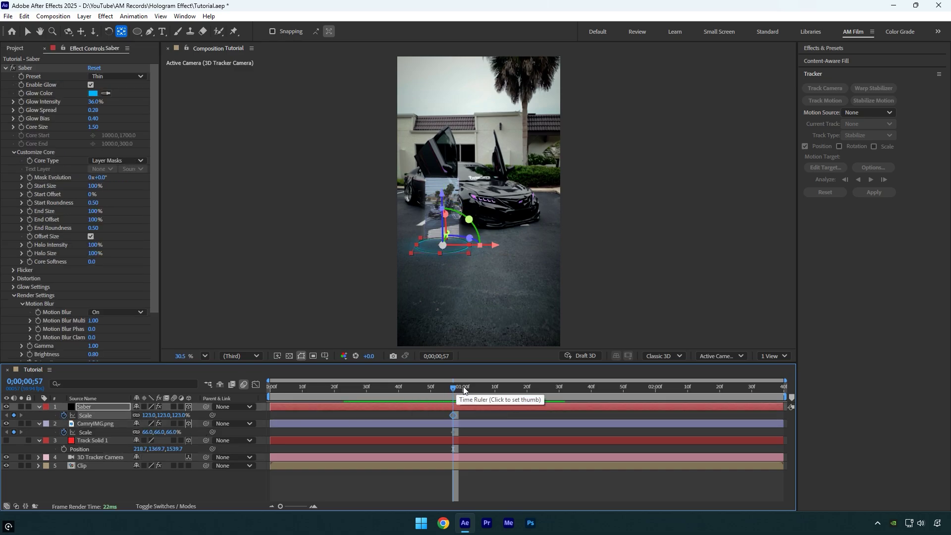
left_click_drag(465, 391, 271, 389)
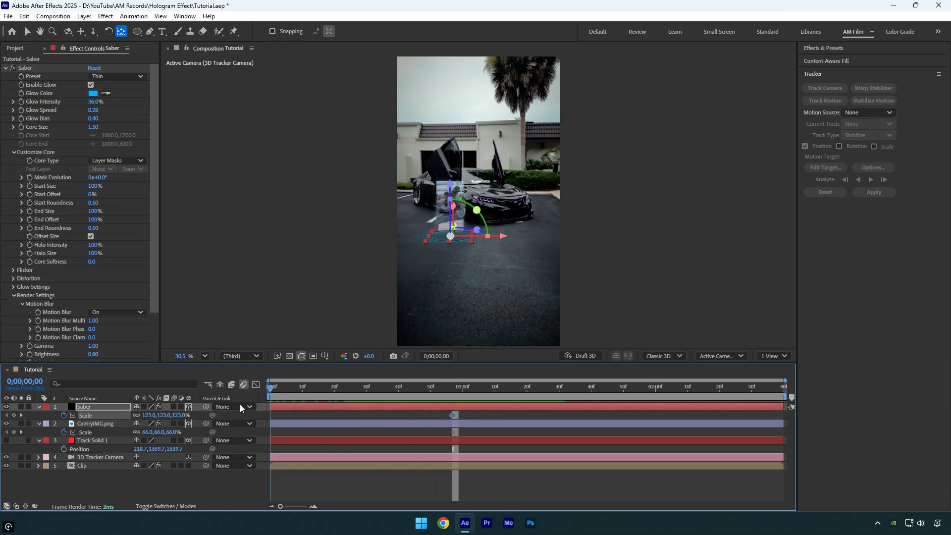
left_click(148, 416)
type("0")
key("Return")
left_click(145, 432)
type("0")
key("Return")
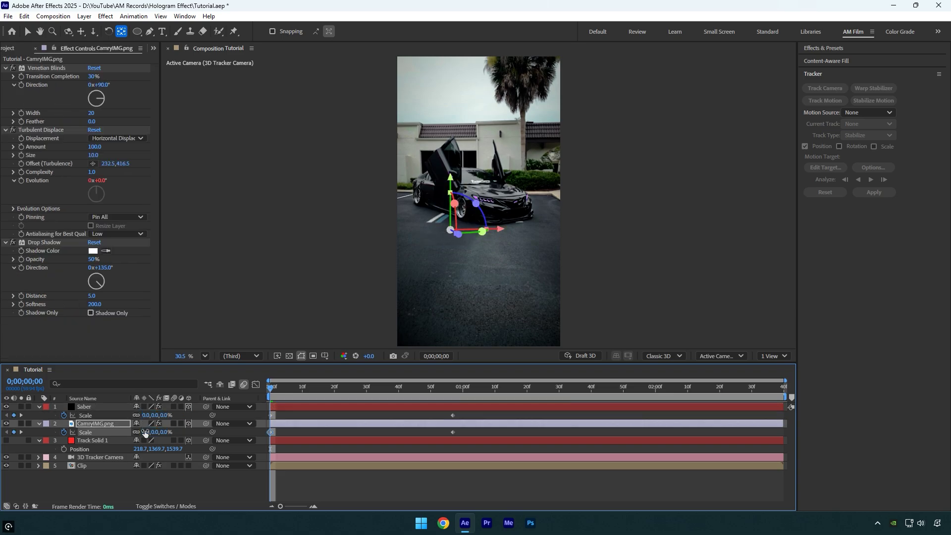
Step: Ease the four Scale keyframes in the Graph Editor's speed graph
left_click_drag(475, 413, 261, 443)
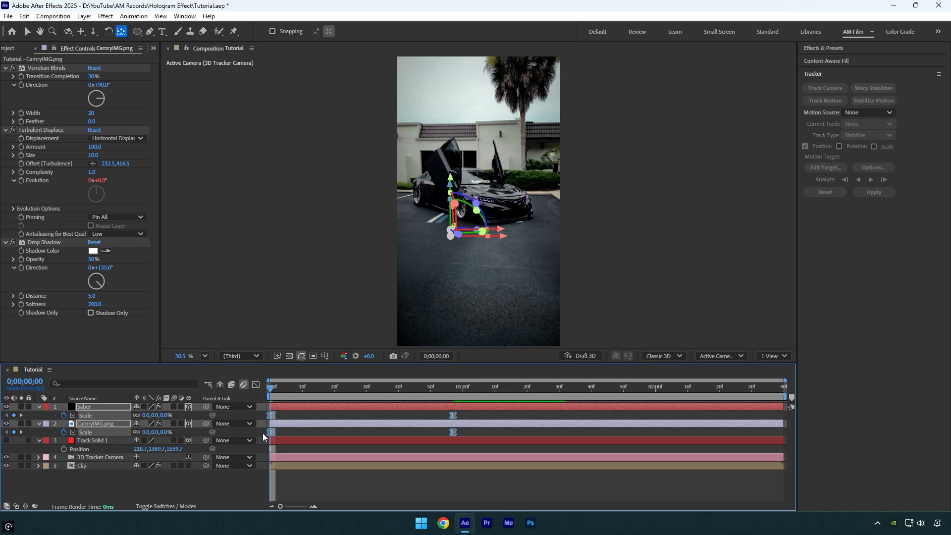
left_click(256, 385)
right_click(476, 423)
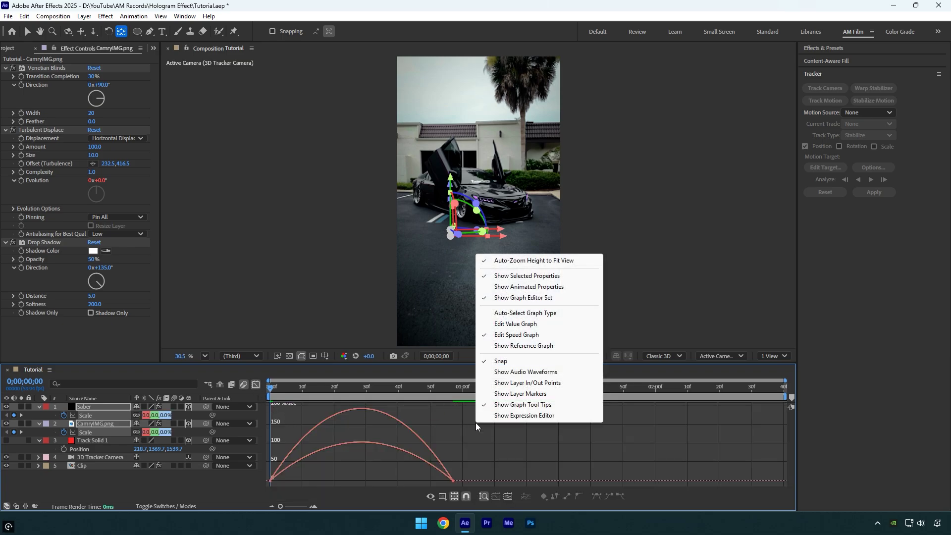
left_click(516, 335)
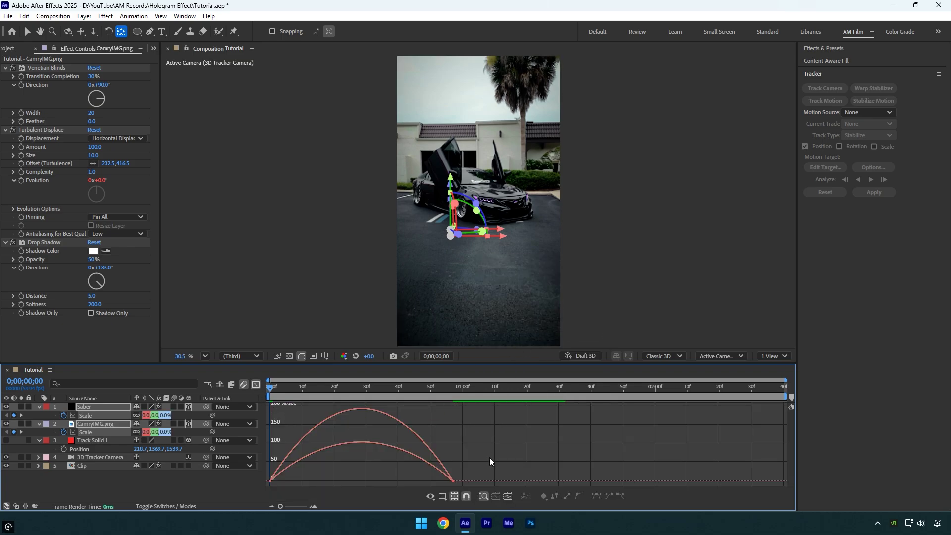
left_click_drag(491, 459, 282, 489)
left_click_drag(423, 478, 347, 483)
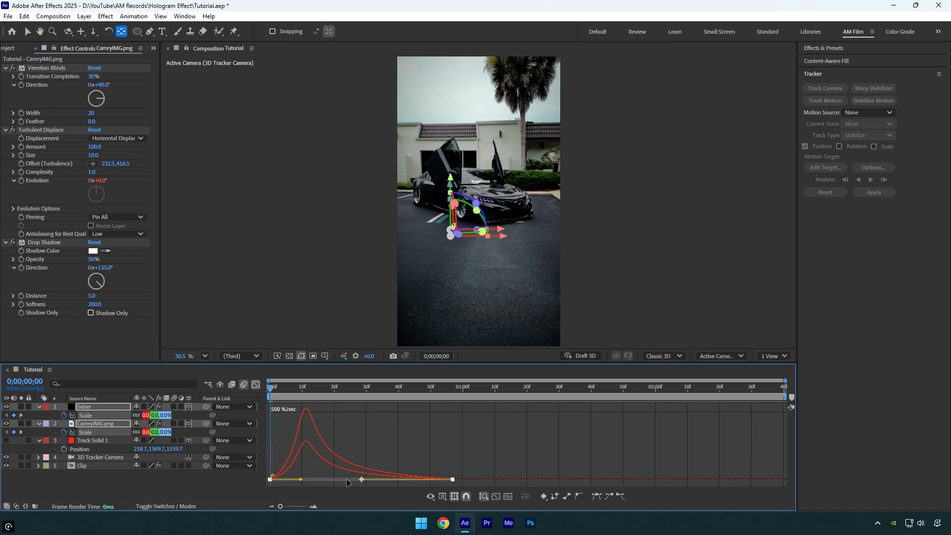
Step: Enable motion blur on the Saber and car image layers
left_click(255, 385)
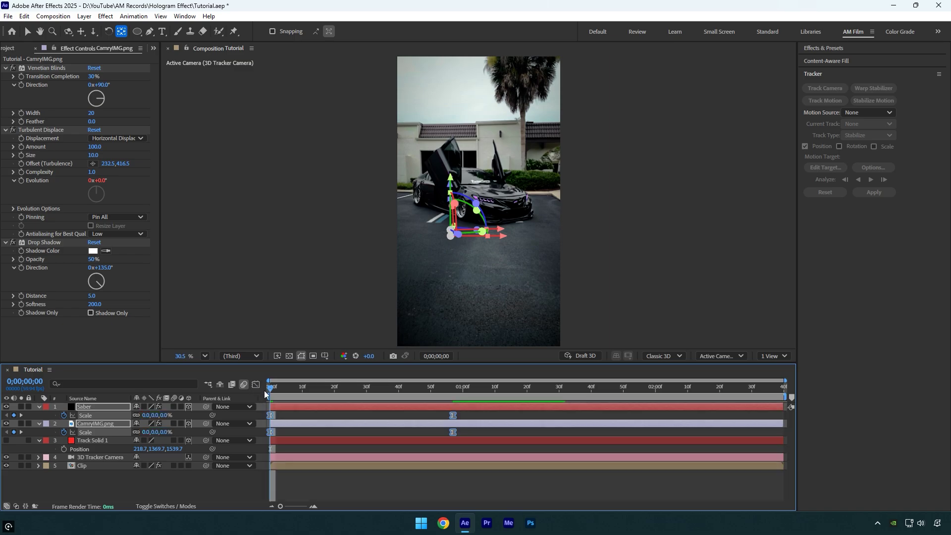
left_click(174, 407)
left_click(147, 476)
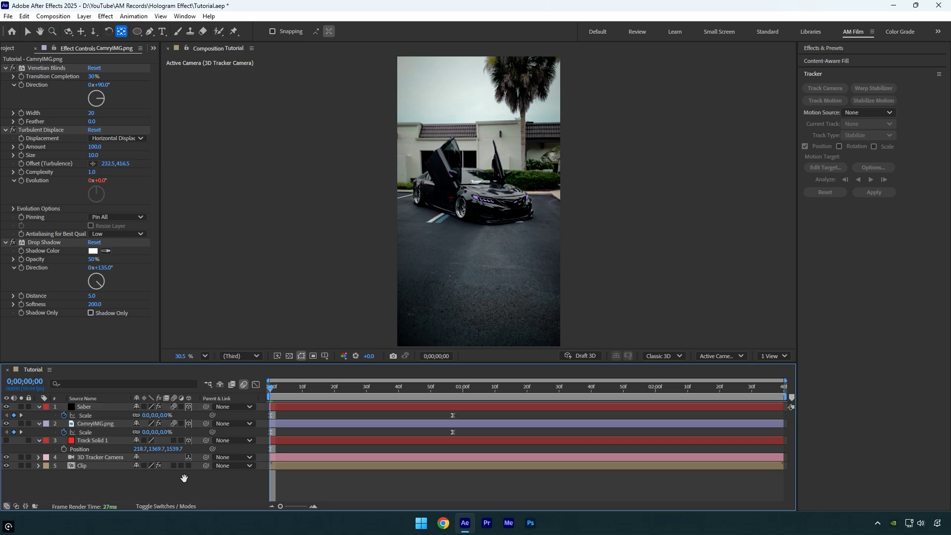
Step: Preview the pop-up, then apply Deep Glow to CamryIMG.png with Exposure lowered to 0.09
key("space")
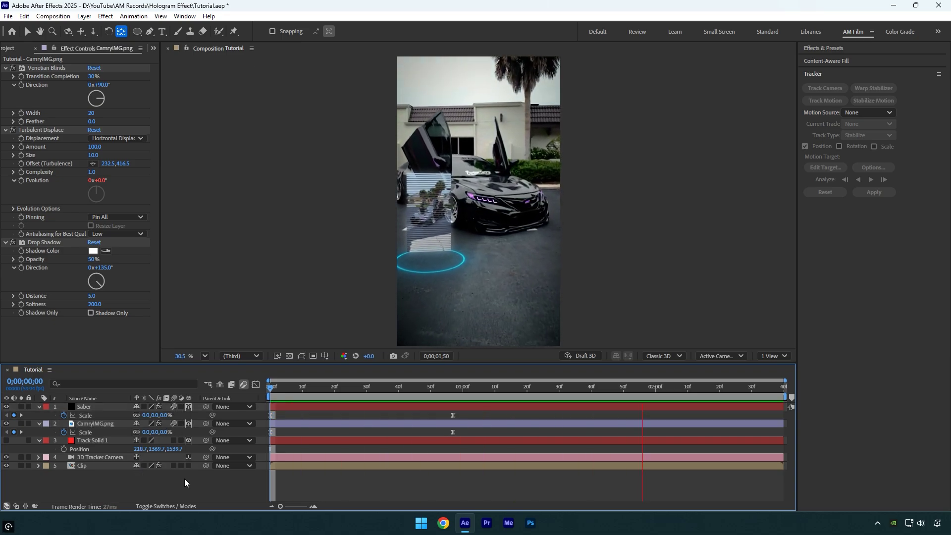
left_click_drag(367, 394, 409, 396)
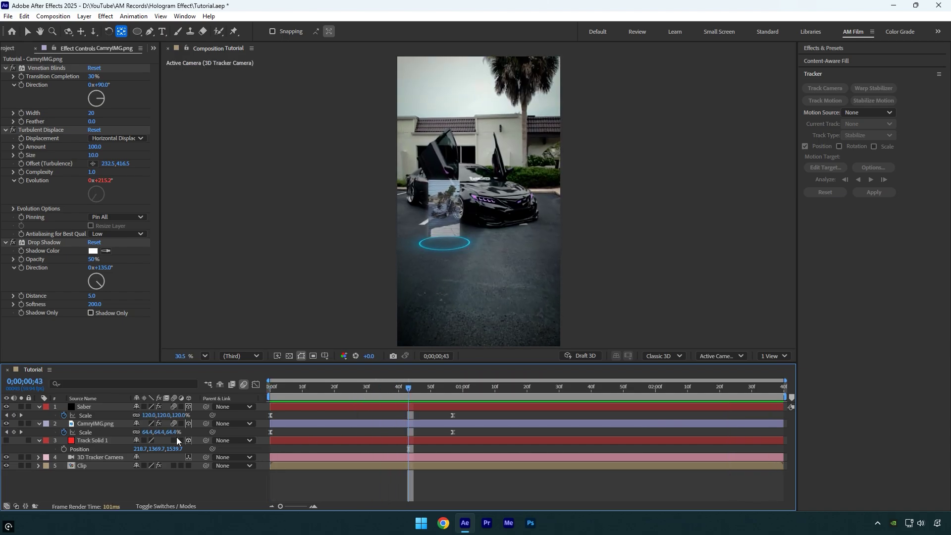
left_click(105, 426)
key("ctrl+space")
type("de")
key("Return")
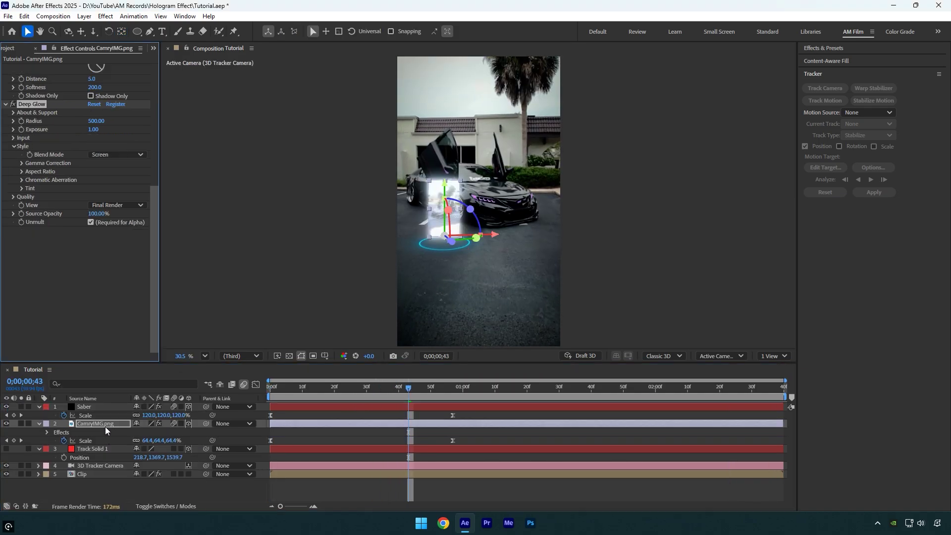
left_click_drag(93, 130, 43, 129)
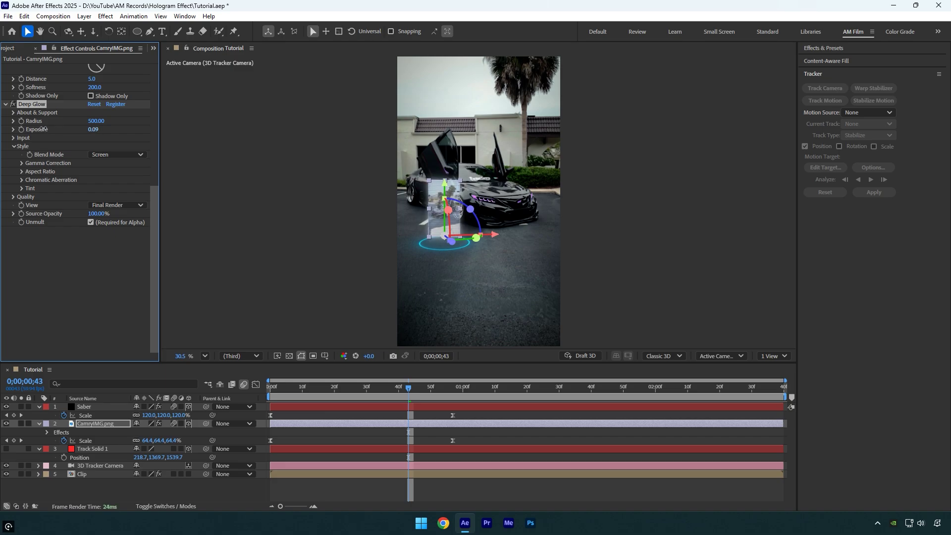
Step: Enable the glow's Tint and set it to a light cyan, 39DCFF
left_click(22, 187)
left_click(91, 197)
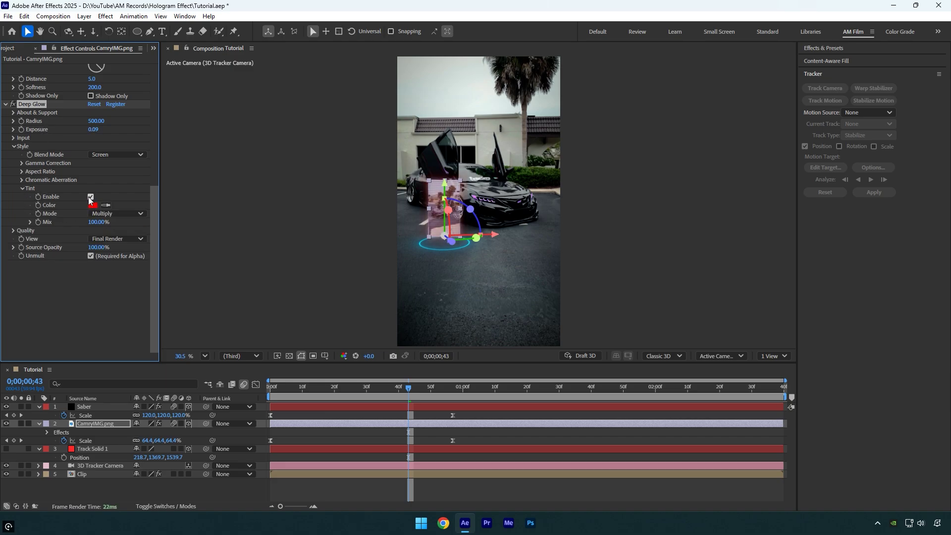
left_click(92, 205)
left_click_drag(410, 178, 169, 174)
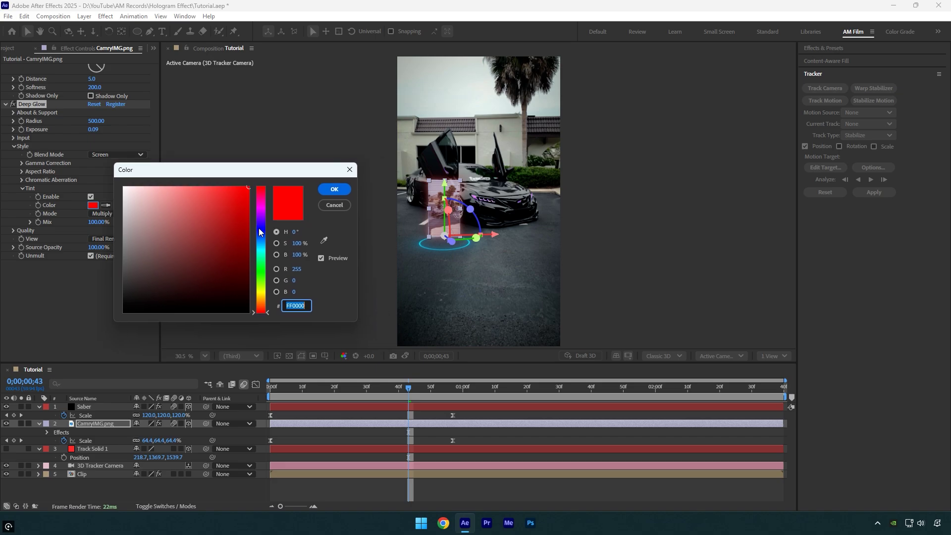
left_click_drag(258, 228, 260, 246)
mouse_move(213, 194)
left_mouse_down()
mouse_move(208, 185)
mouse_move(221, 185)
left_mouse_up()
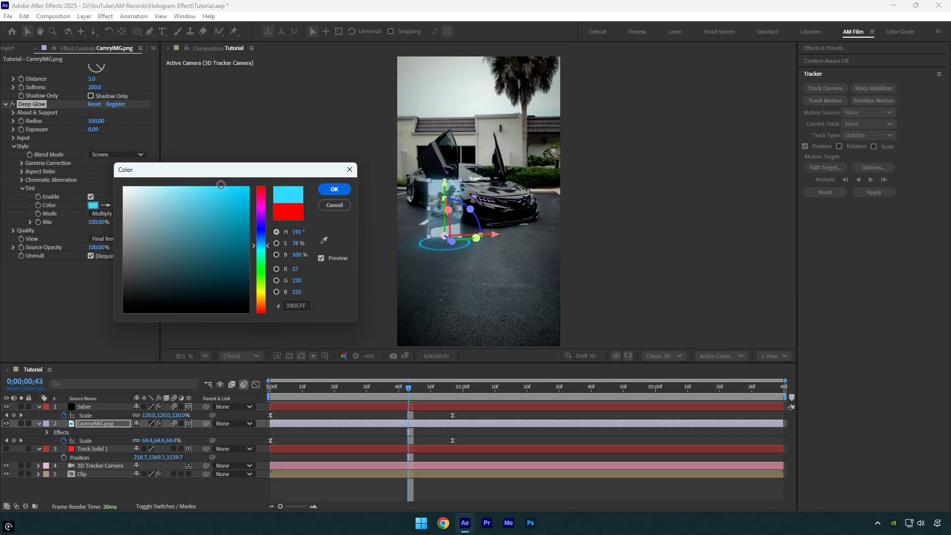
left_click(335, 190)
Step: Apply Deep Glow to the Saber ring layer and reduce its Radius to 295
left_click(97, 408)
key("ctrl+space")
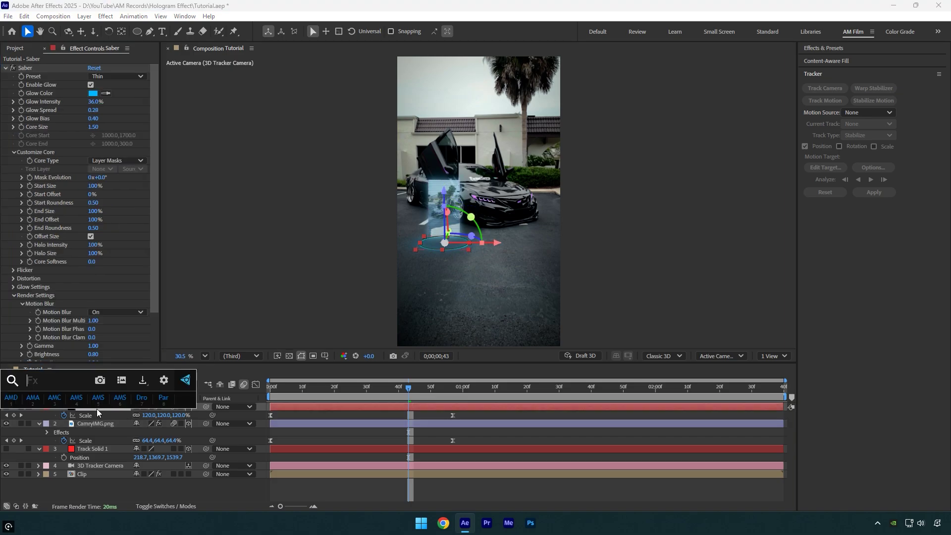
type("dee")
key("Return")
left_click_drag(96, 121, 38, 129)
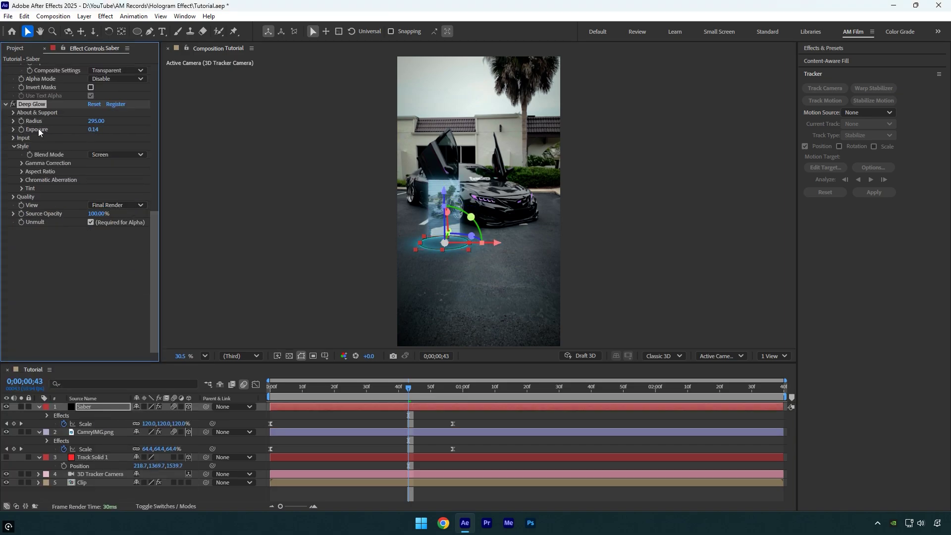
Step: Preview the glowing hologram animation from the start of the composition
left_click_drag(393, 390, 125, 478)
left_click(132, 492)
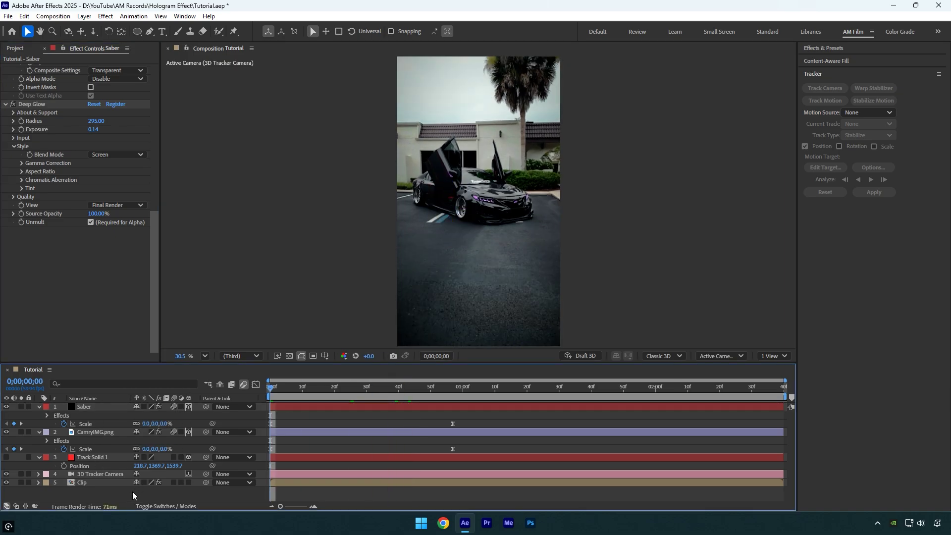
key("space")
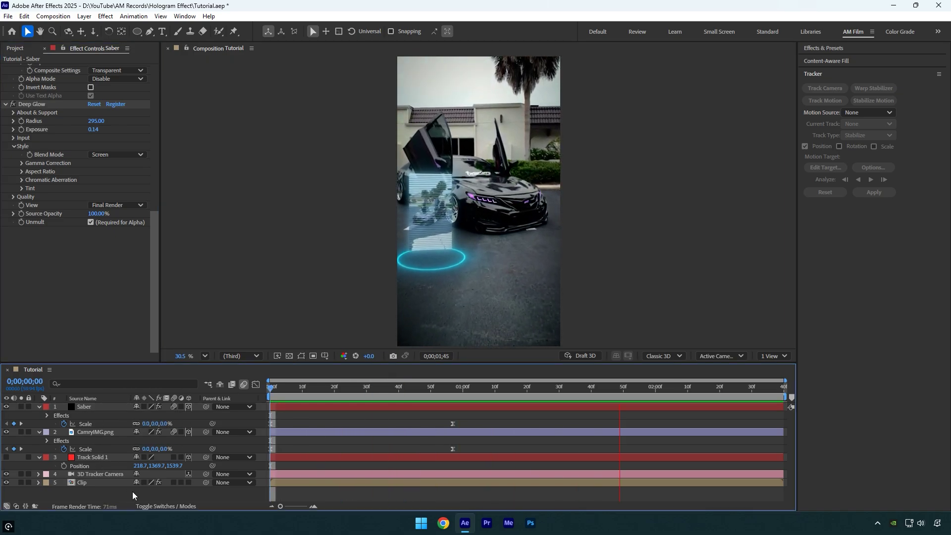